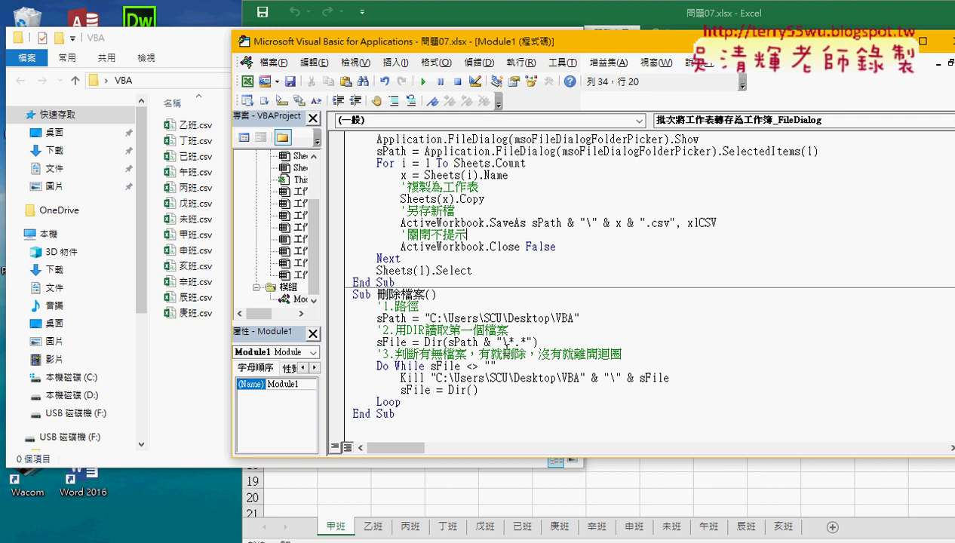
Open a new indented line right after the 批次將工作表轉存為工作簿_名稱 Sub header
scroll(479, 335, "up", 1)
scroll(479, 335, "up", 2)
scroll(479, 335, "up", 4)
left_click(468, 306)
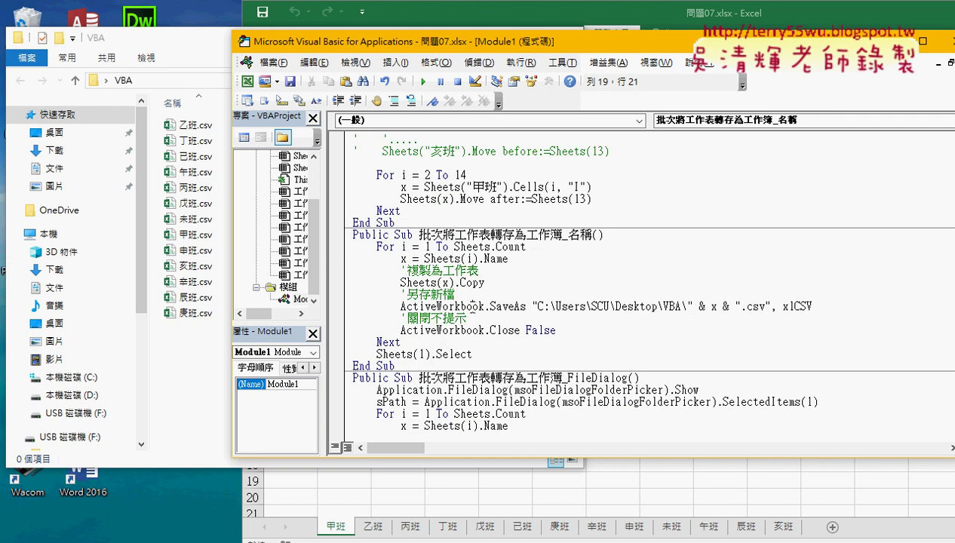
left_click(601, 239)
key("Return")
key("Tab")
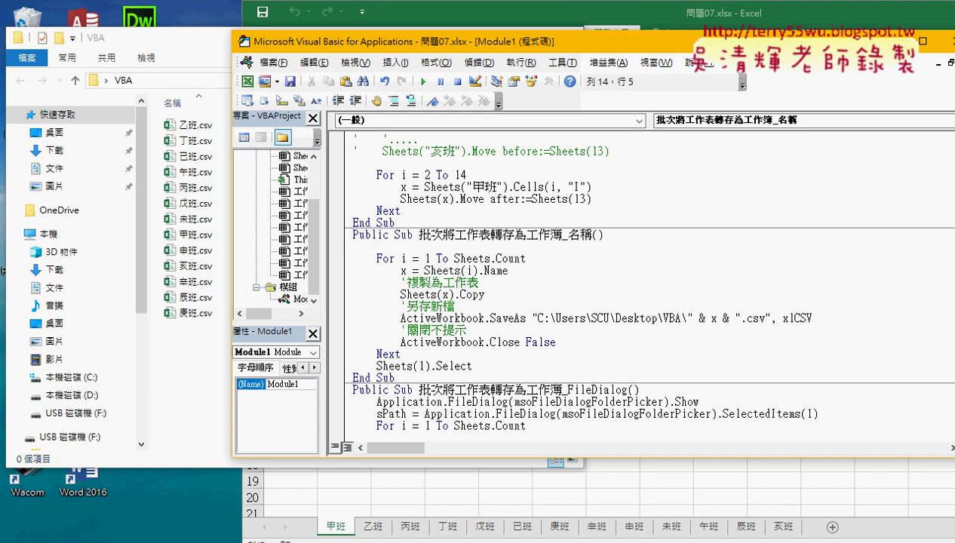
Copy the 刪除檔案 procedure name and write Call 刪除檔案 on the new line
scroll(435, 307, "down", 6)
scroll(435, 307, "down", 1)
double_click(407, 308)
key("ctrl+c")
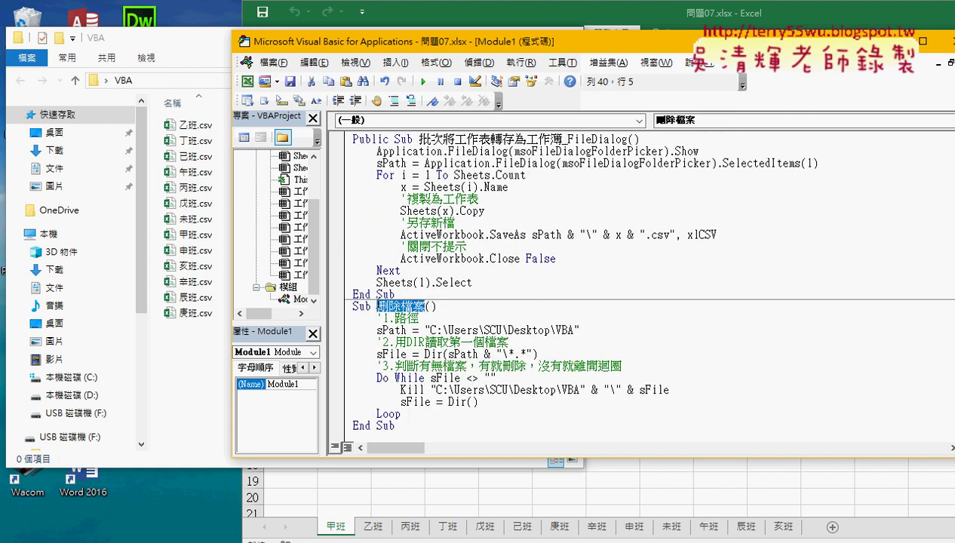
right_click(403, 313)
left_click(472, 85)
scroll(453, 226, "up", 2)
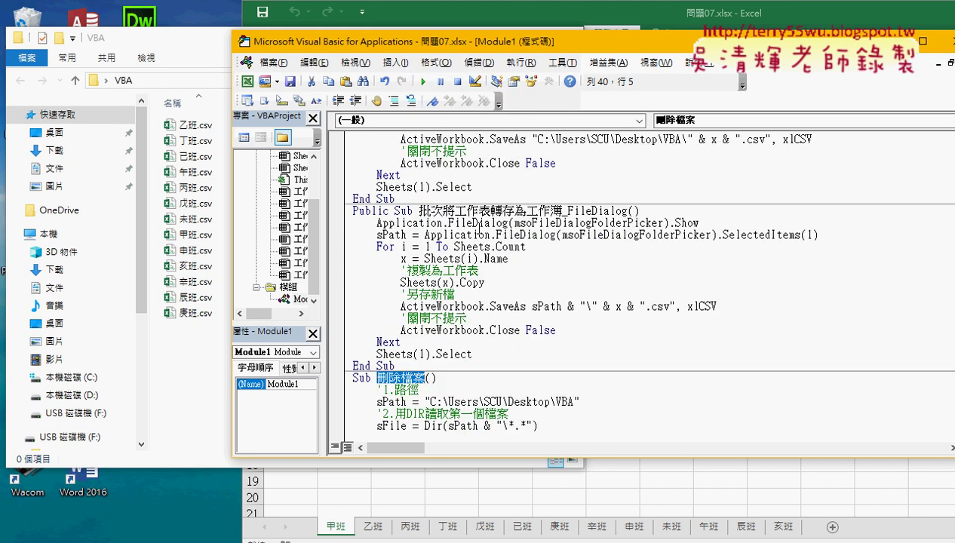
scroll(453, 227, "up", 4)
left_click(452, 210)
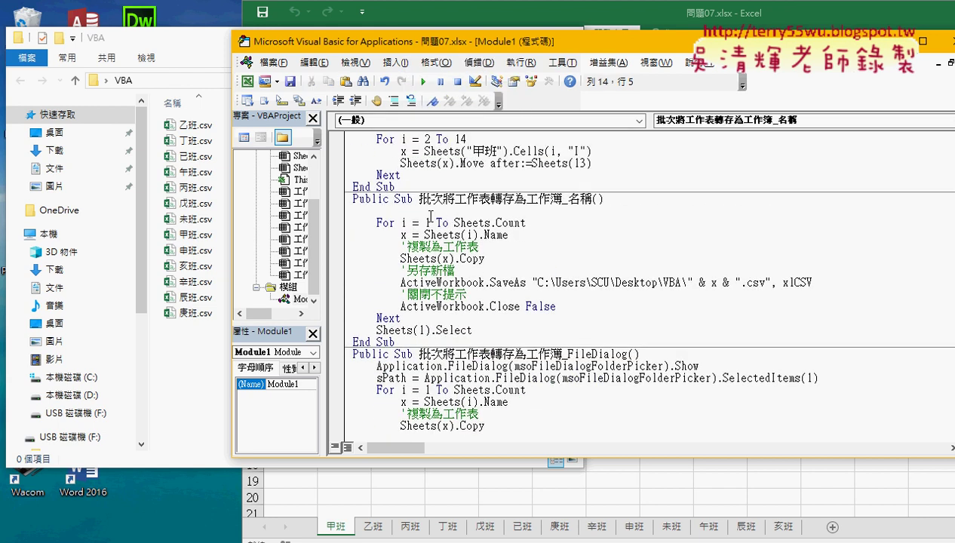
type("call")
key("ctrl+v")
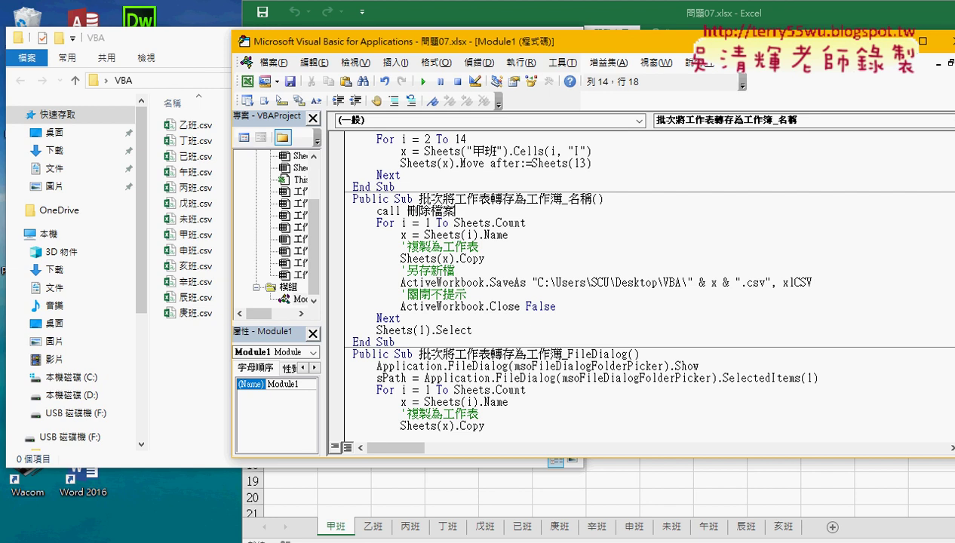
left_click(442, 294)
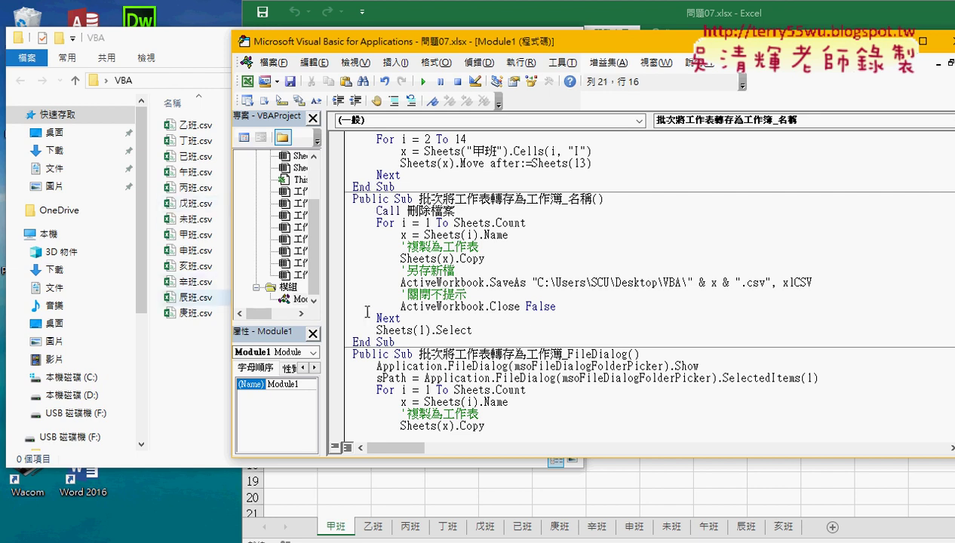
left_click_drag(458, 211, 341, 210)
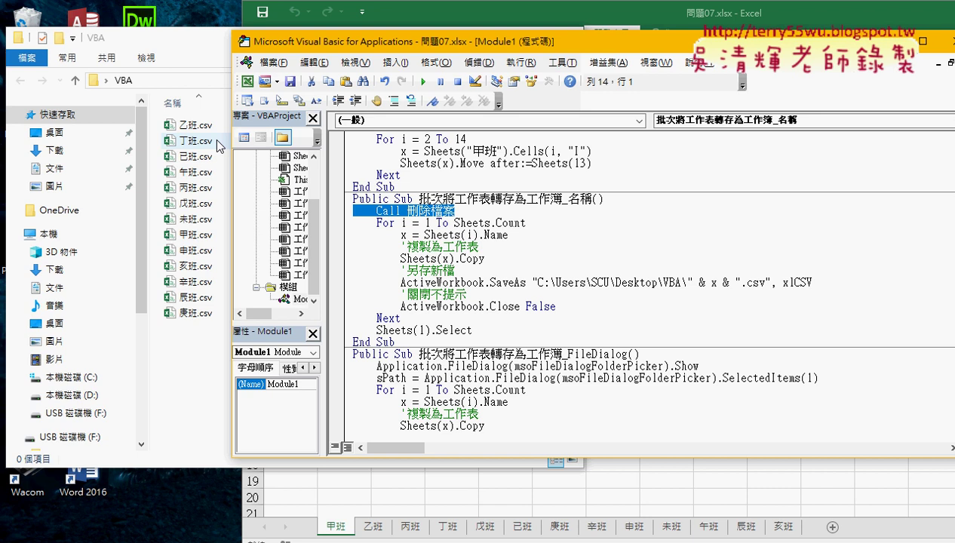
Step with F8 into the 名稱 macro and its 刪除檔案 call
left_click(474, 211)
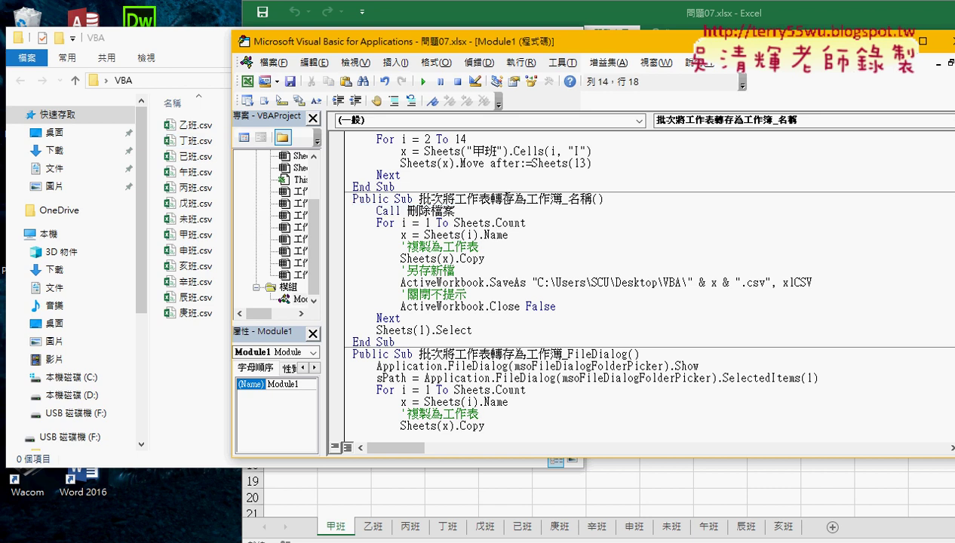
key("F8")
key("F8")
key("F8")
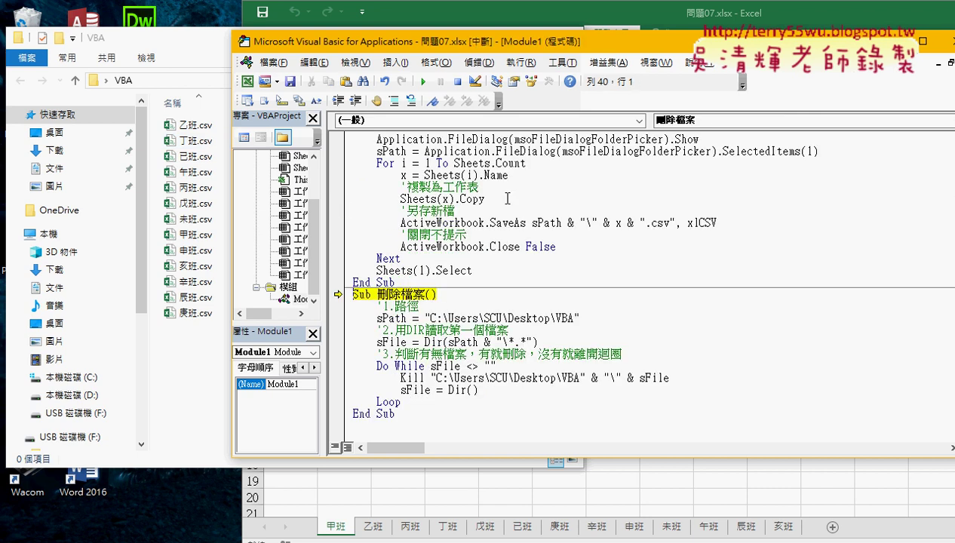
key("F8")
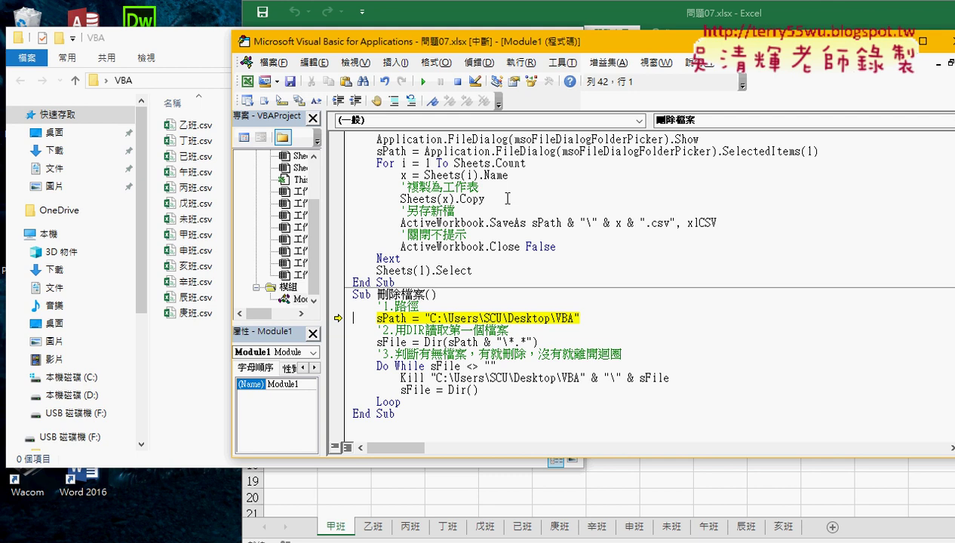
Set a breakpoint on For i = 1 To Sheets.Count, run to it, then continue to the end
scroll(484, 271, "up", 4)
scroll(484, 271, "up", 2)
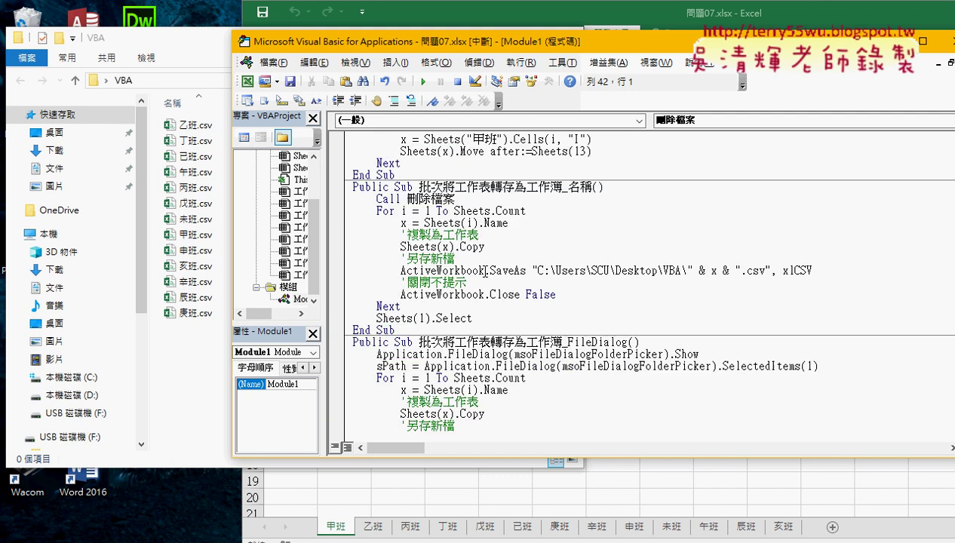
left_click(337, 212)
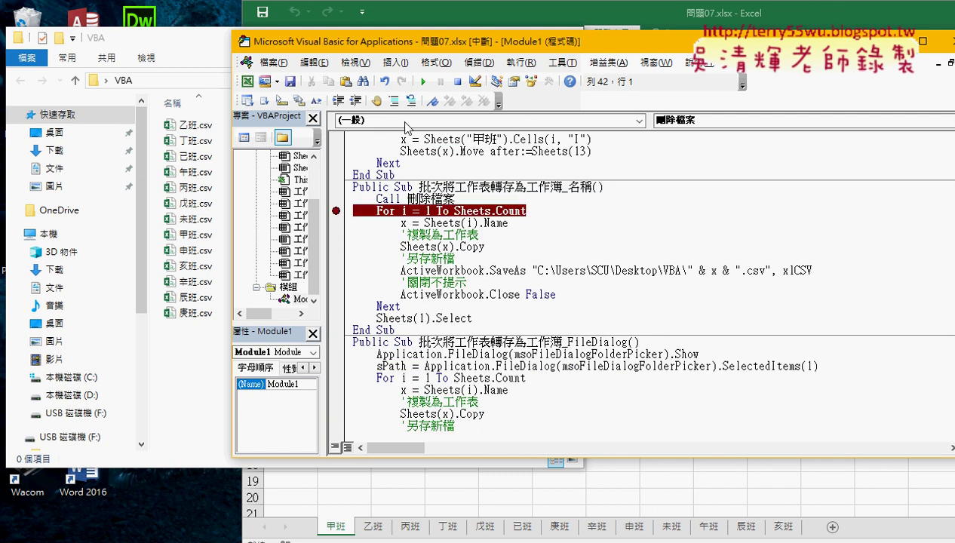
left_click(431, 83)
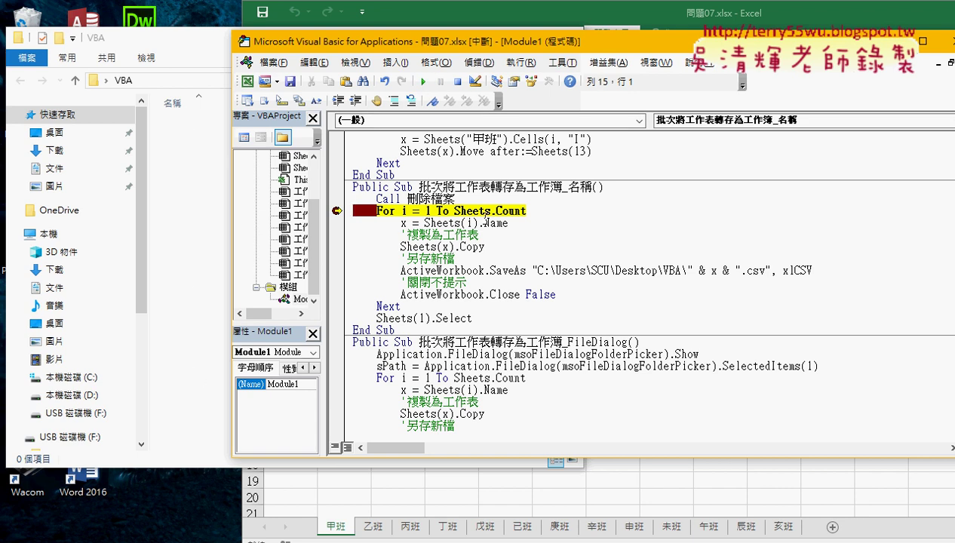
left_click(426, 83)
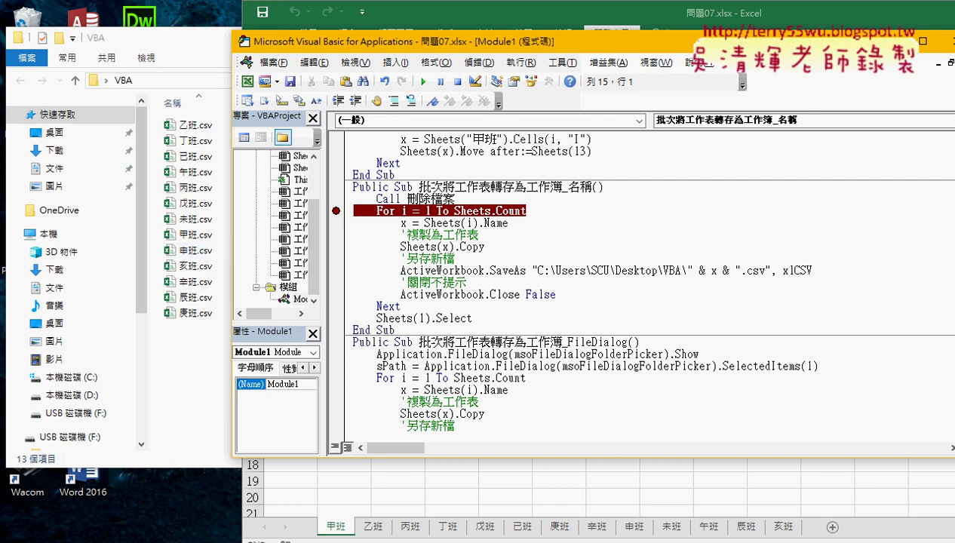
Switch to the 程式碼_02工作表轉存為工作簿 notes and highlight VBA in the folder heading
mouse_move(226, 537)
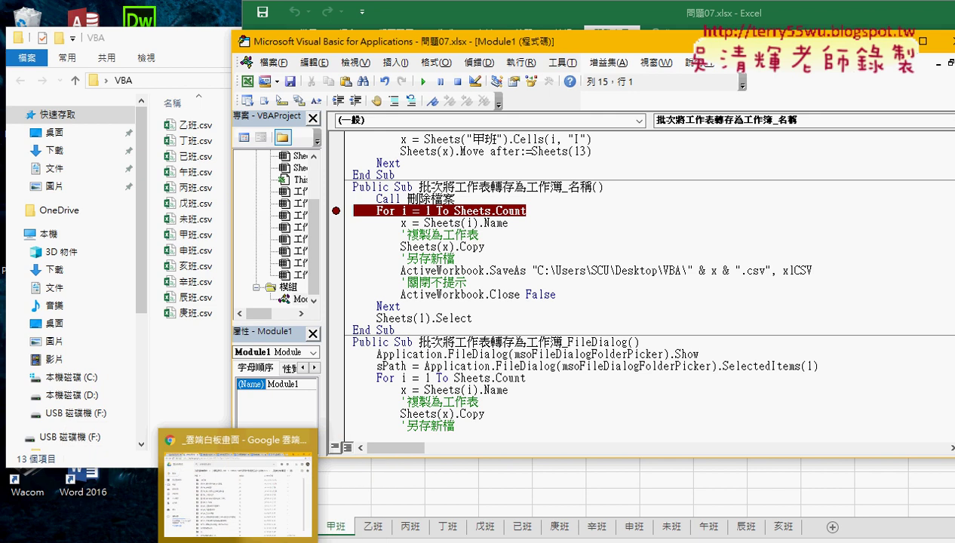
left_click(235, 498)
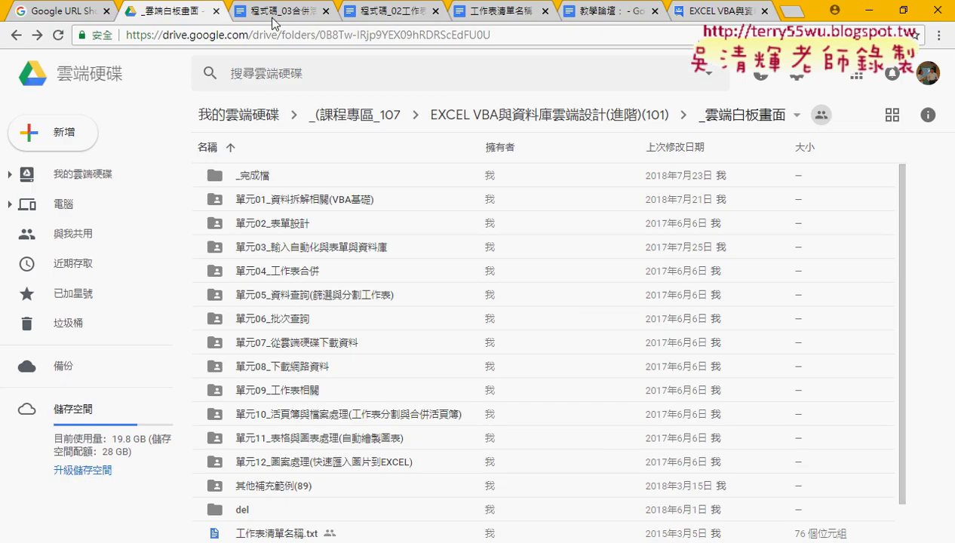
left_click(372, 12)
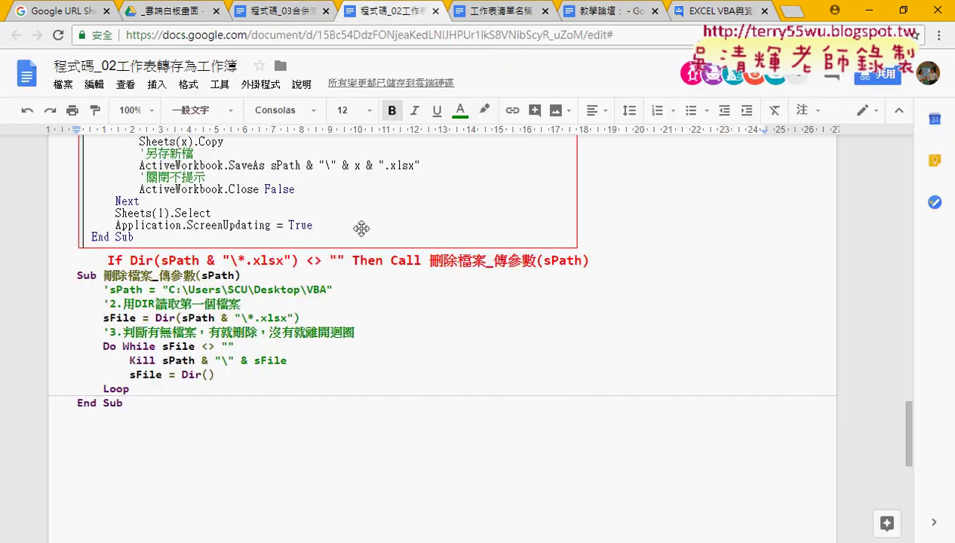
scroll(362, 226, "up", 1)
scroll(347, 256, "up", 2)
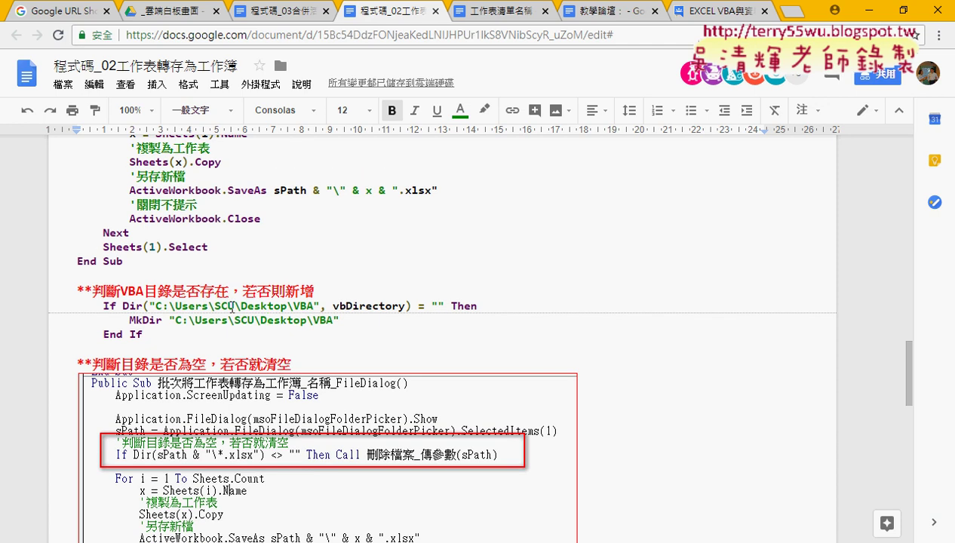
left_click(125, 289)
left_click_drag(126, 290, 144, 291)
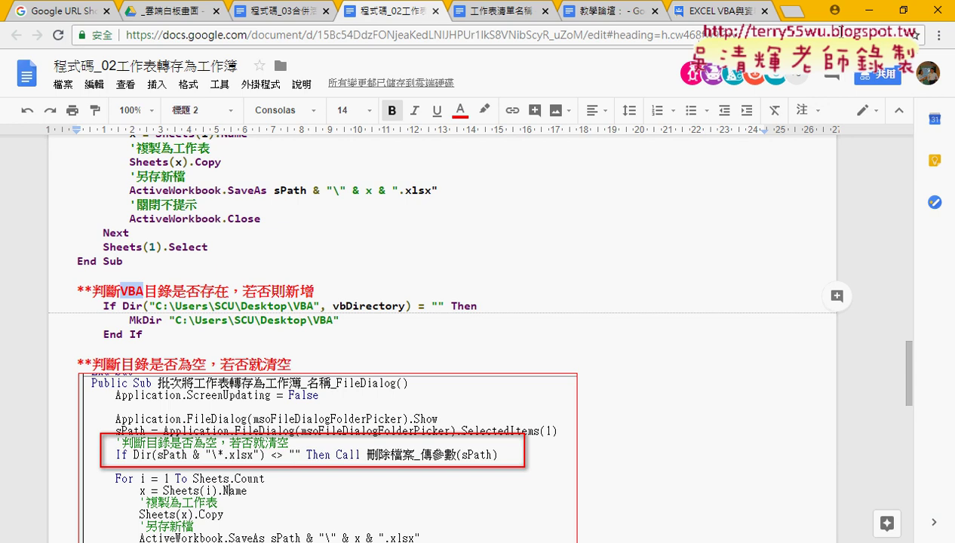
Close the VBA folder window, check the desktop VBA folder's options, and return to the notes
left_click(870, 10)
left_click(174, 44)
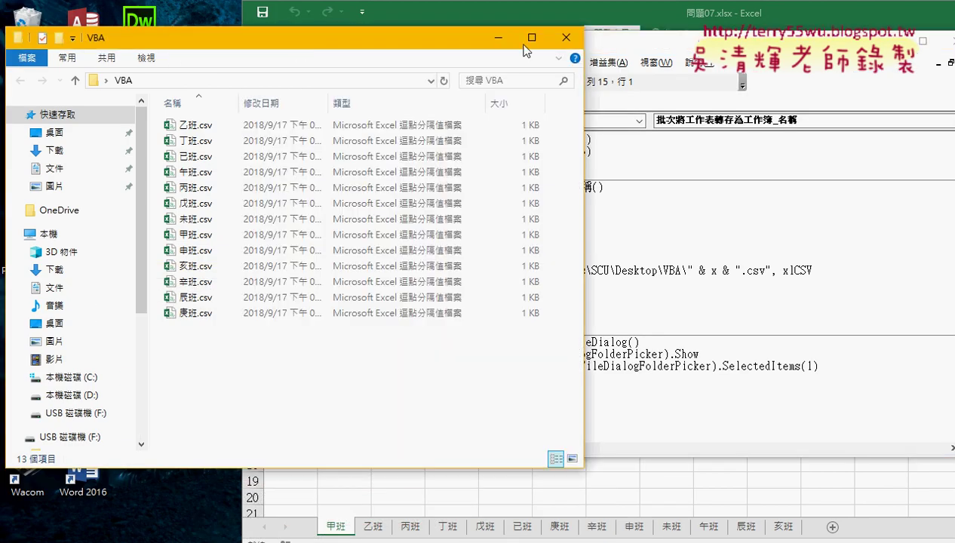
left_click(562, 43)
right_click(149, 398)
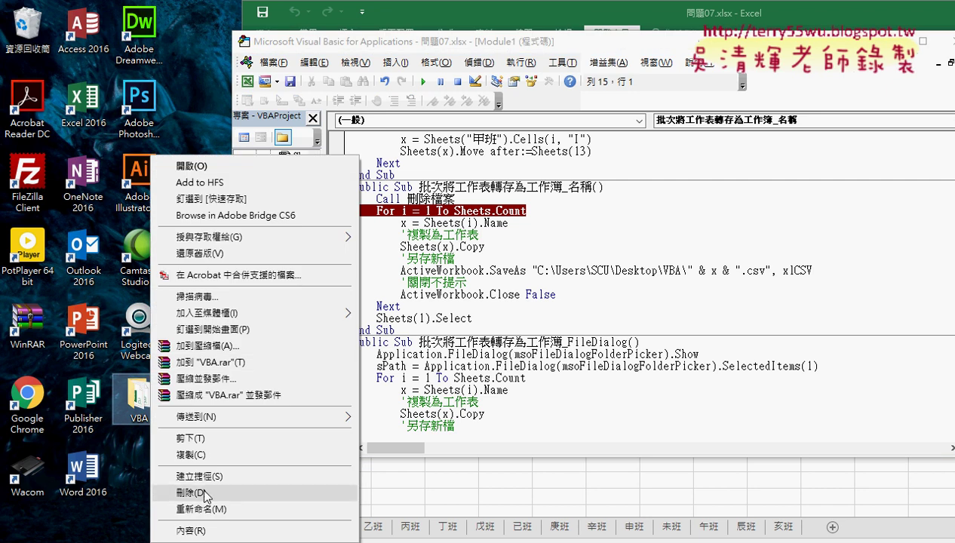
left_click(256, 539)
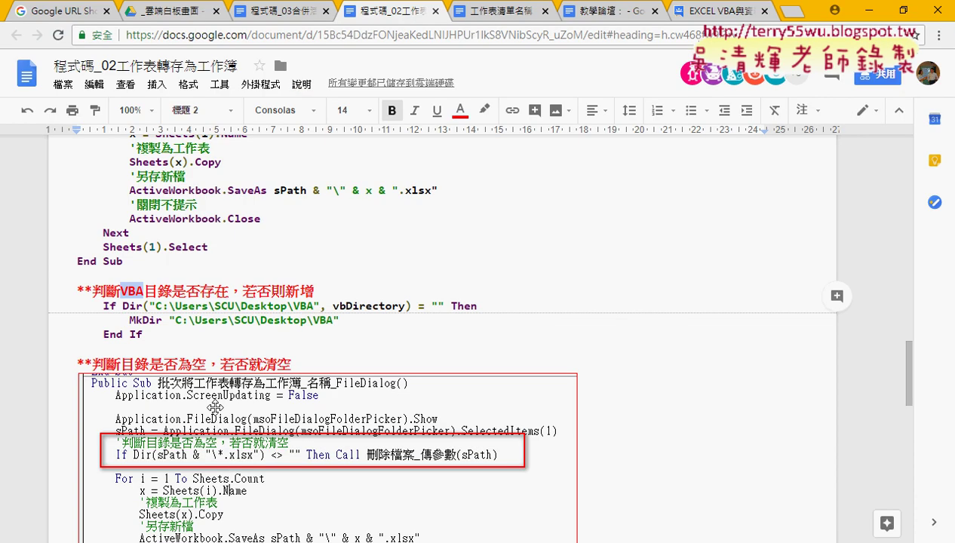
Highlight MkDir, its folder path and the whole If Dir … End If block, then minimise the notes
double_click(139, 320)
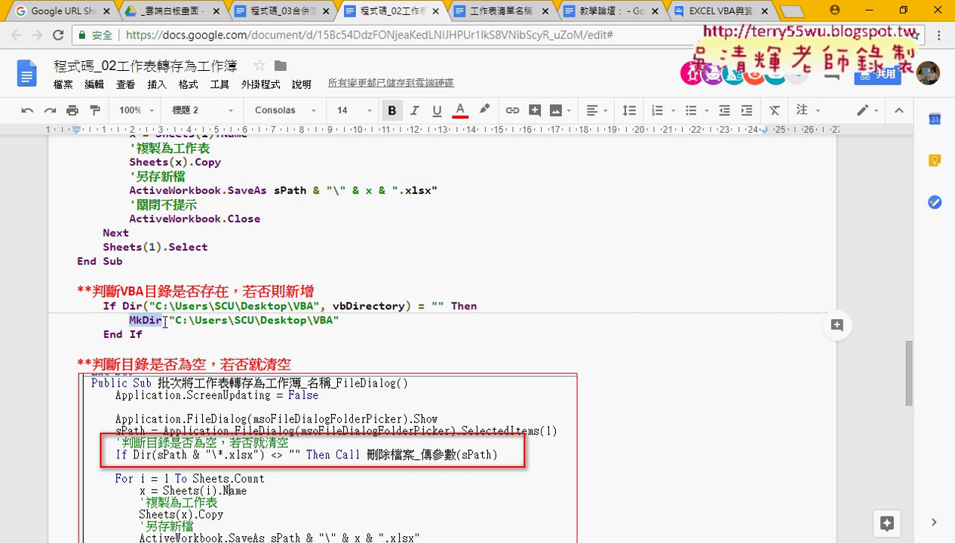
left_click_drag(339, 320, 171, 321)
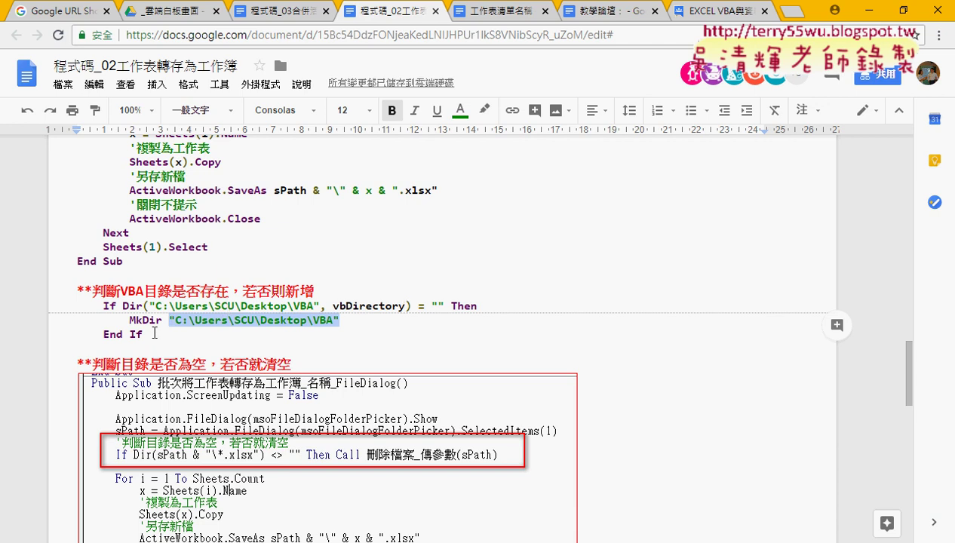
left_click_drag(145, 334, 55, 307)
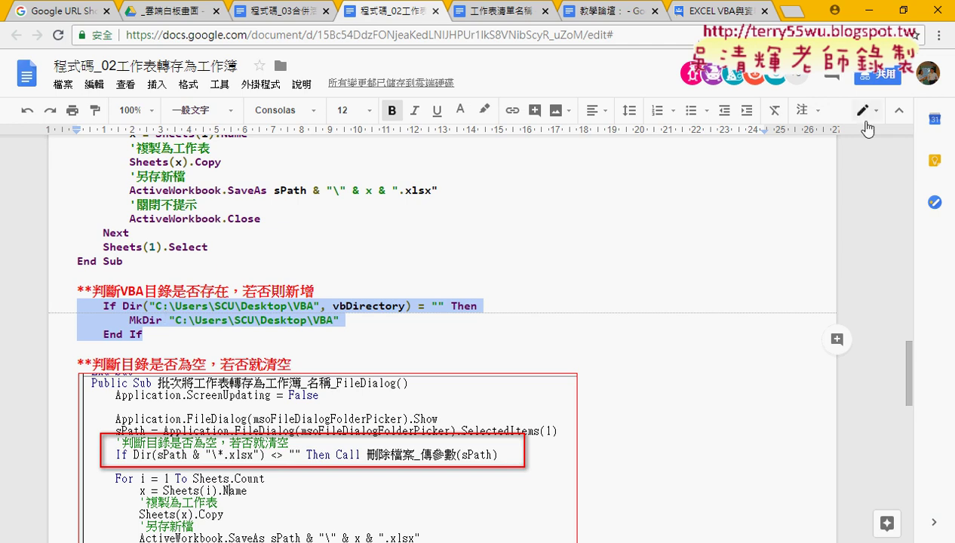
left_click(866, 11)
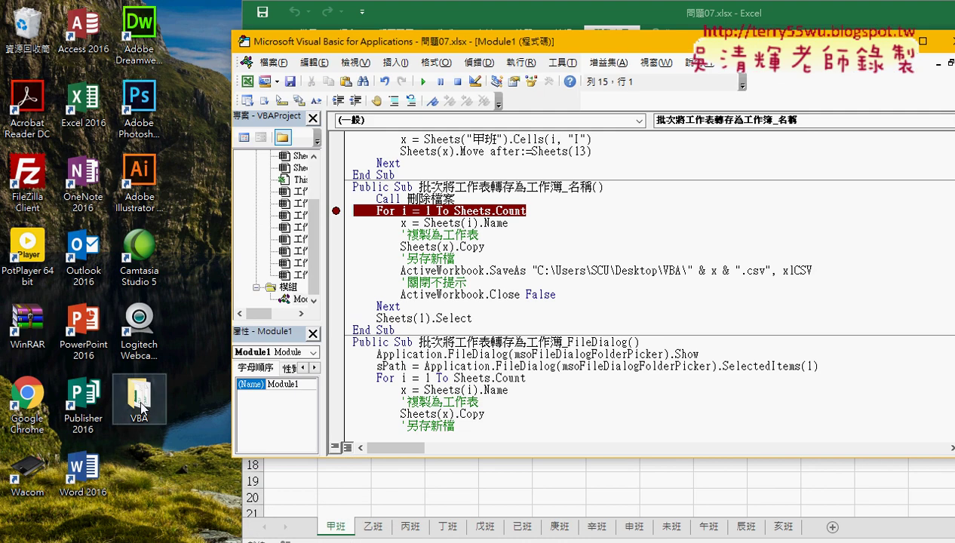
Delete the desktop VBA folder and add an indented blank line below the sub declaration
right_click(139, 397)
left_click(280, 351)
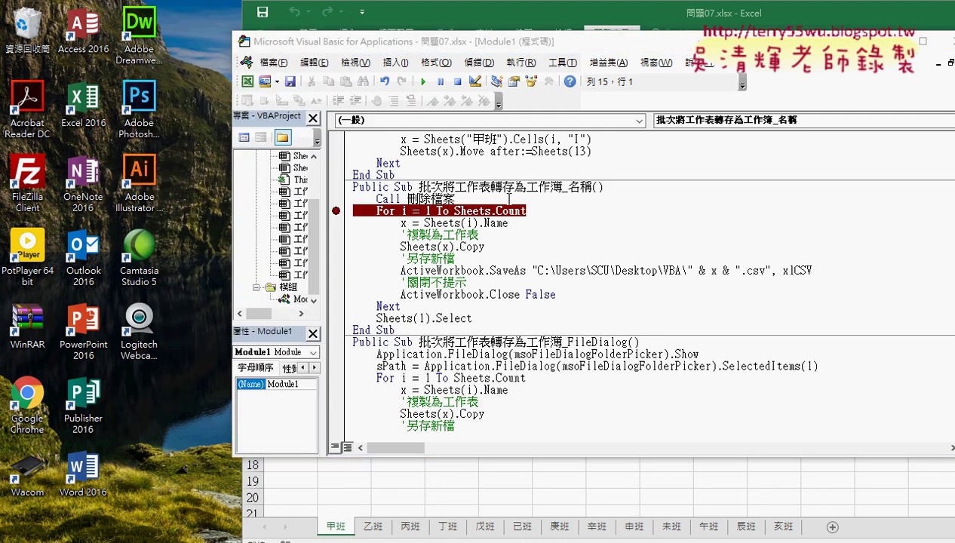
left_click(608, 188)
key("Return")
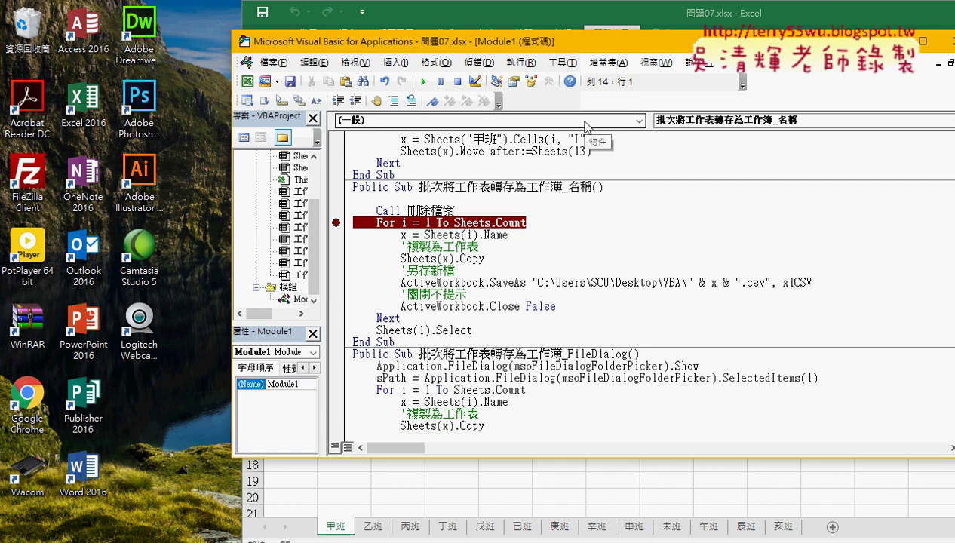
key("Tab")
Paste the If Dir/MkDir/End If block, outdent its If line, and start stepping with F8
type("If Dir(\"C:\\Users\\SCU\\Desktop\\VBA\", vbDirectory) = \"\" Then         MkDir \"C:\\Users\\SCU\\Desktop\\VBA\"     End If")
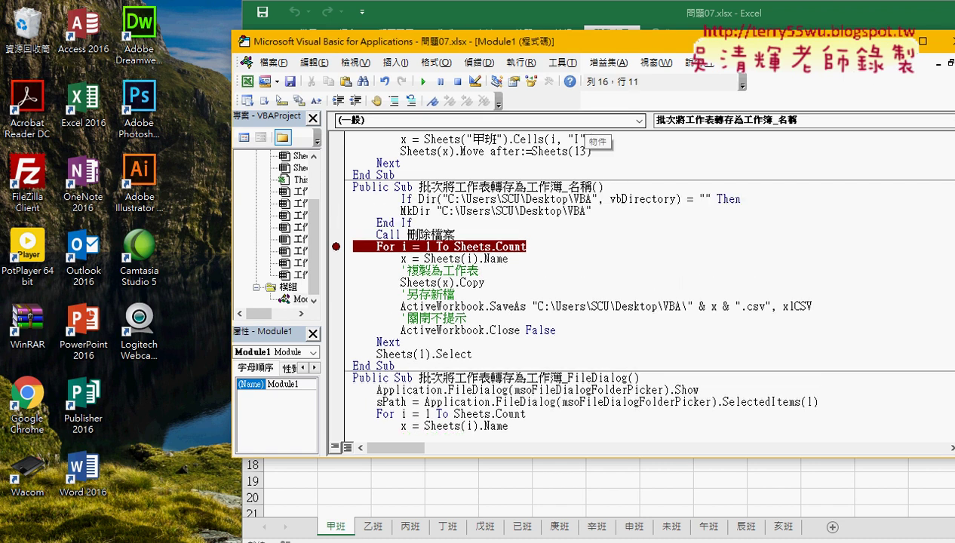
left_click(400, 198)
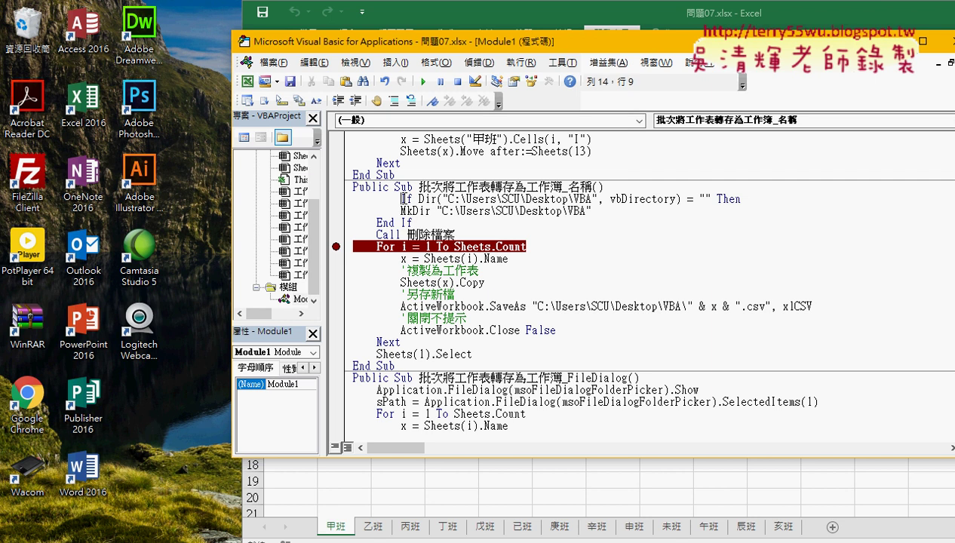
key("BackSpace")
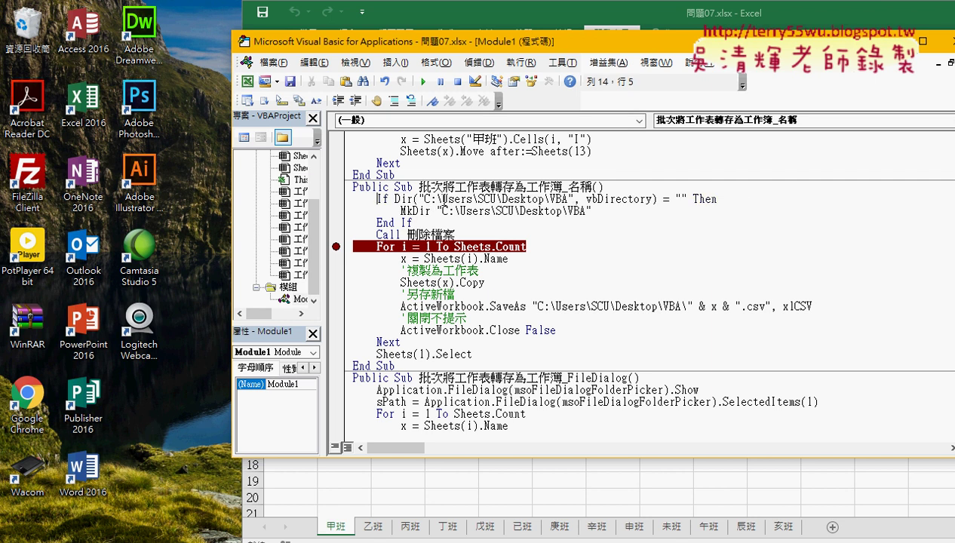
key("F8")
key("F8")
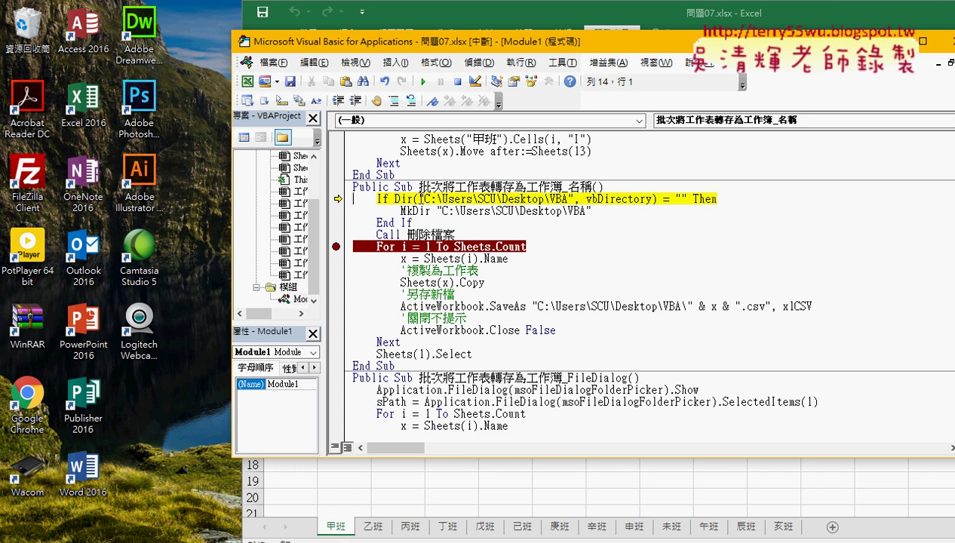
Inspect the folder path, vbDirectory and the empty-string check, then step through MkDir with F8
left_click_drag(419, 199, 572, 199)
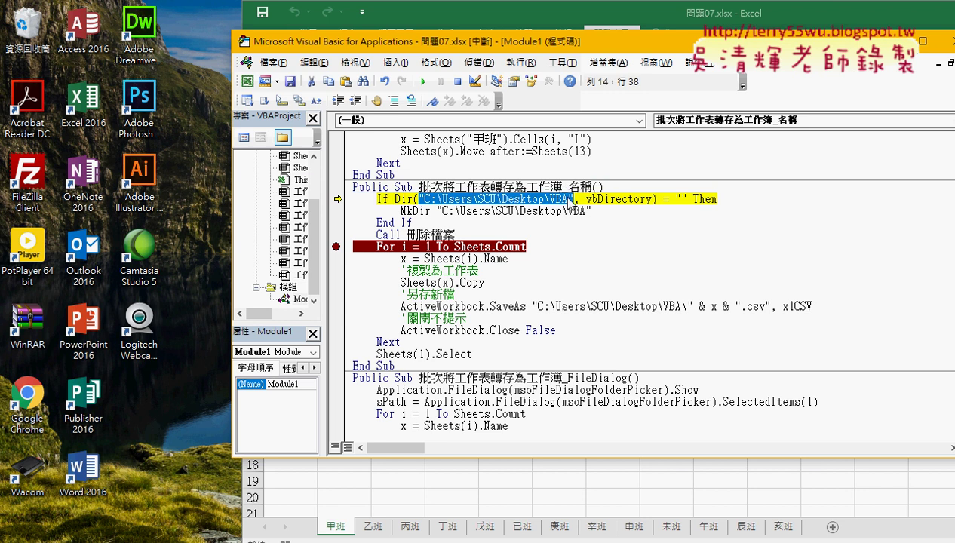
mouse_move(518, 202)
left_click(590, 200)
mouse_move(590, 200)
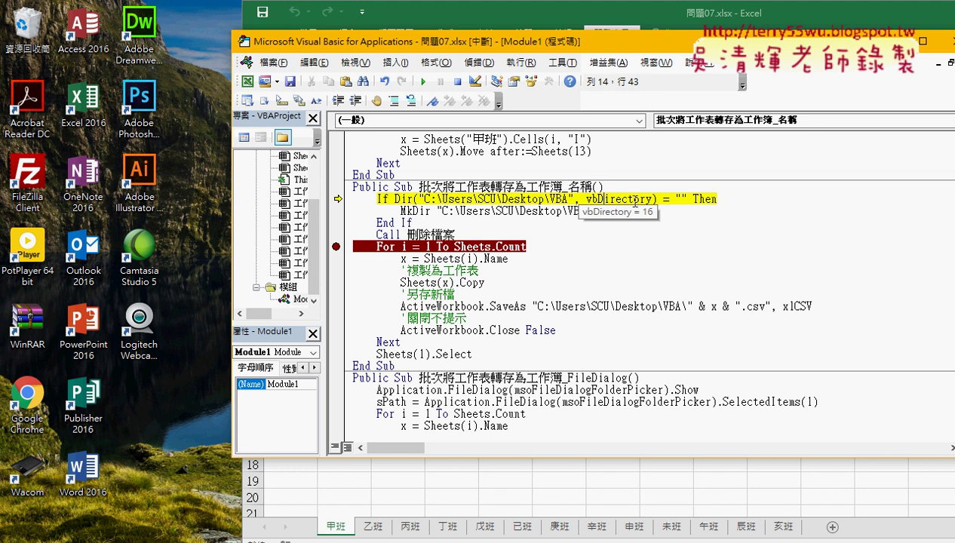
left_click_drag(676, 198, 688, 199)
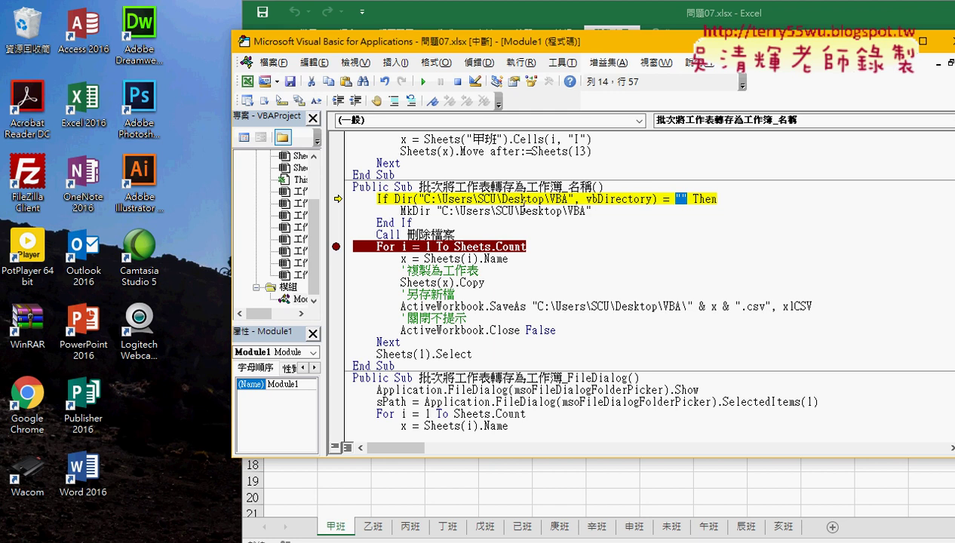
left_click_drag(401, 210, 432, 211)
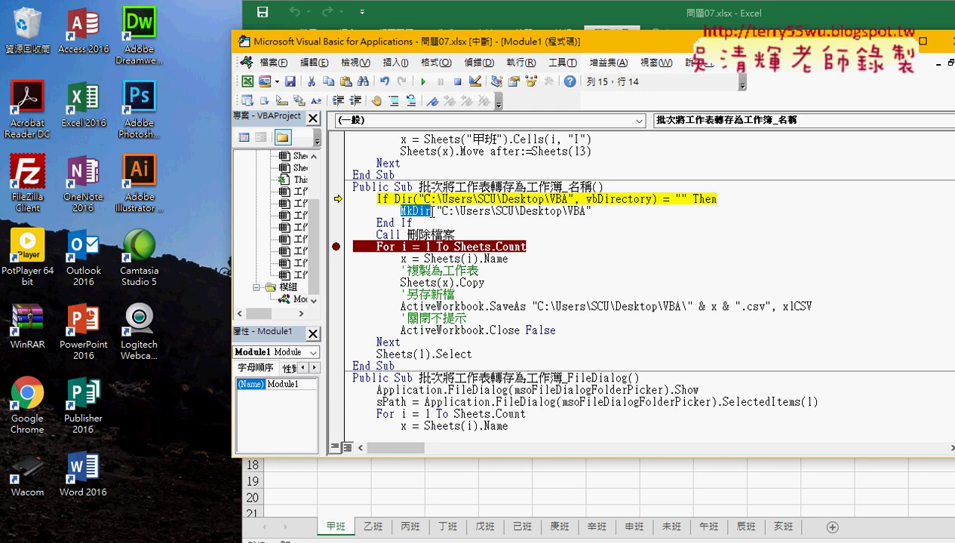
key("F8")
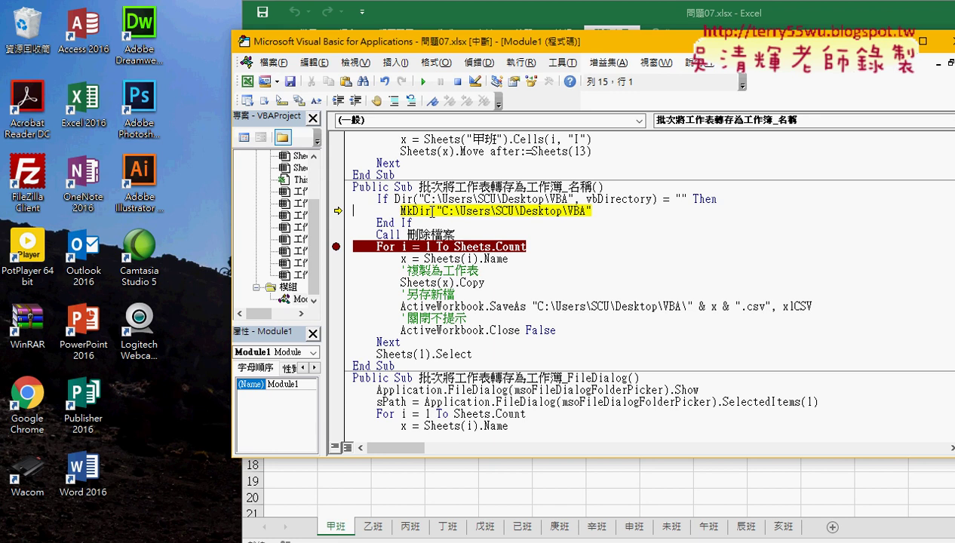
key("F8")
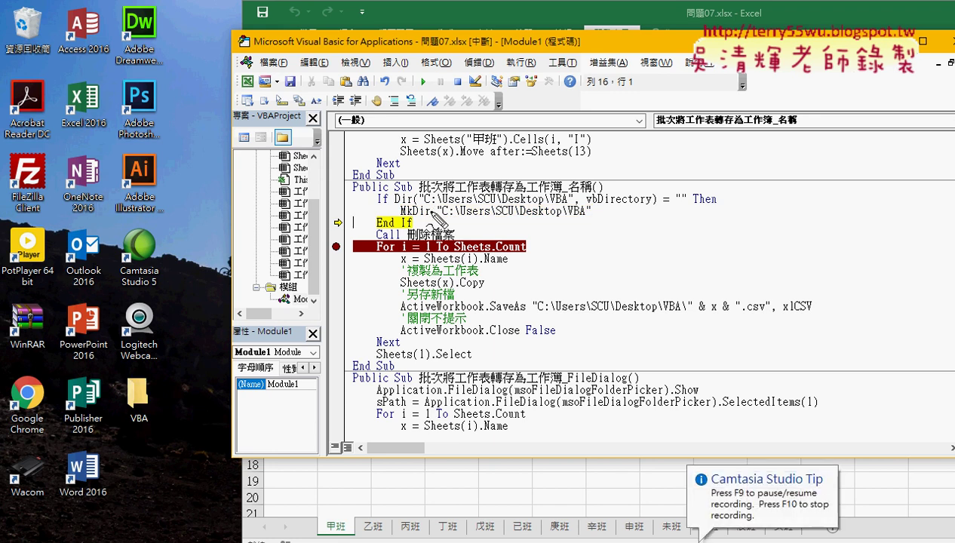
Annotate the screen linking MkDir and the Dir path check to the new desktop VBA folder
left_click_drag(167, 447, 166, 442)
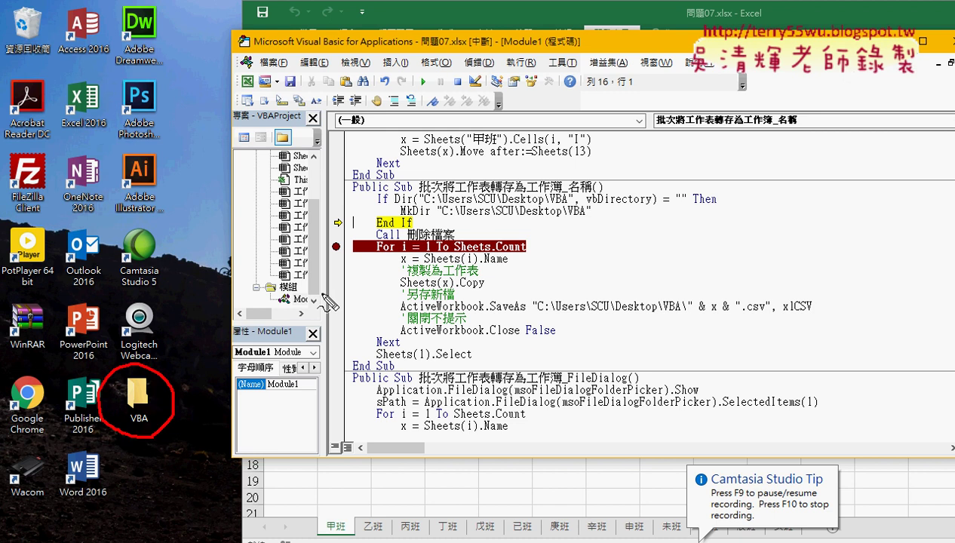
left_click_drag(394, 212, 163, 377)
mouse_move(176, 341)
left_mouse_down()
mouse_move(163, 377)
mouse_move(195, 365)
left_mouse_up()
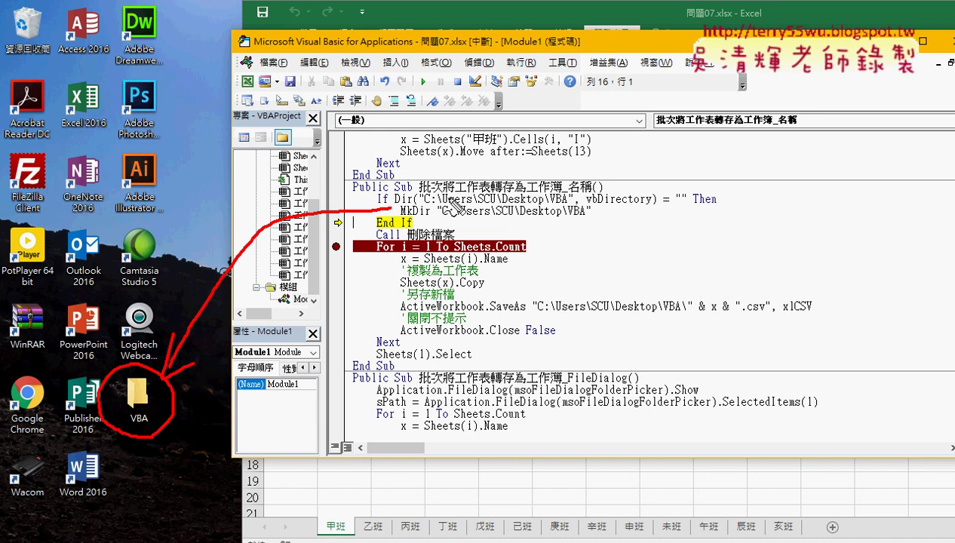
left_click_drag(394, 203, 687, 205)
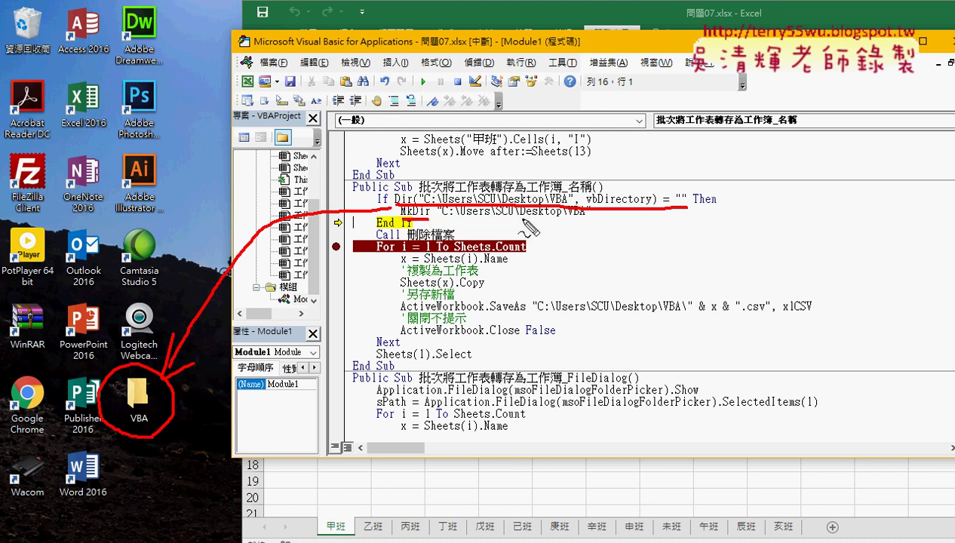
key("Escape")
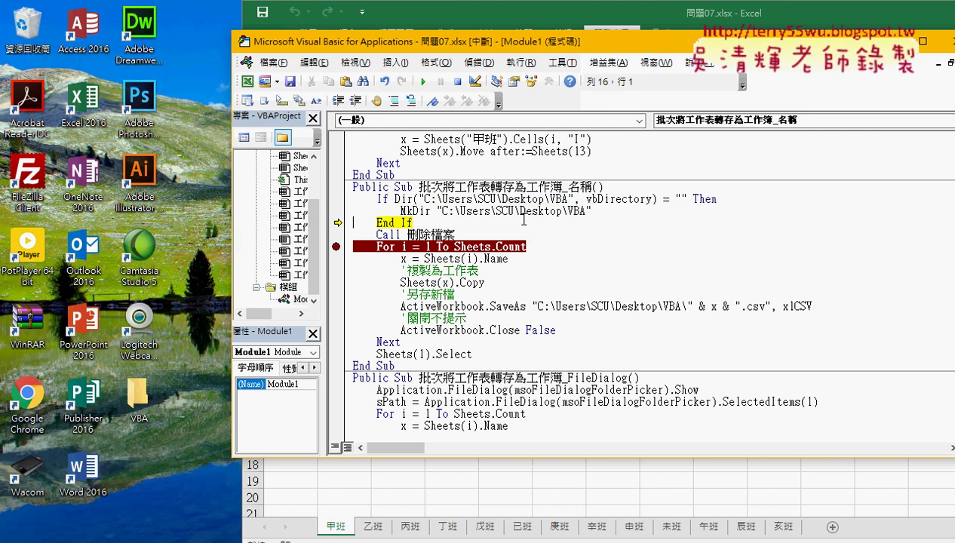
Step through 刪除檔案, finish the run with F5, and move down to the FileDialog sub
key("F8")
key("F8")
key("F8")
key("F8")
key("F8")
key("F8")
key("F8")
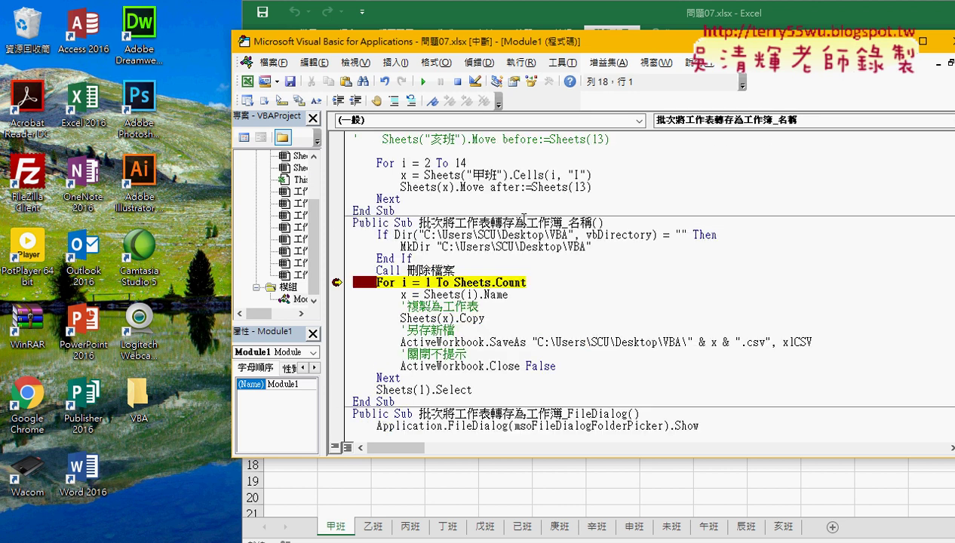
key("F5")
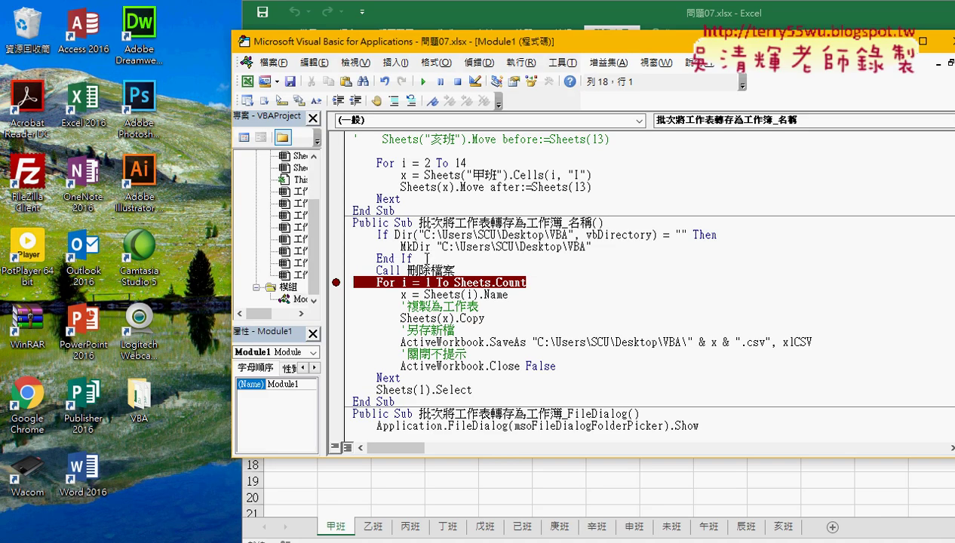
left_click_drag(441, 258, 348, 235)
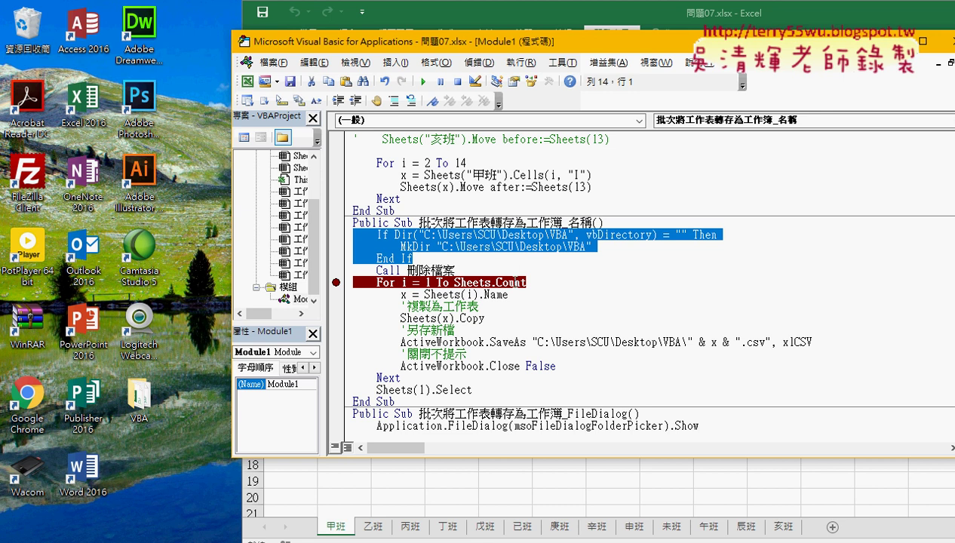
scroll(512, 280, "down", 4)
scroll(515, 282, "down", 2)
left_click(516, 235)
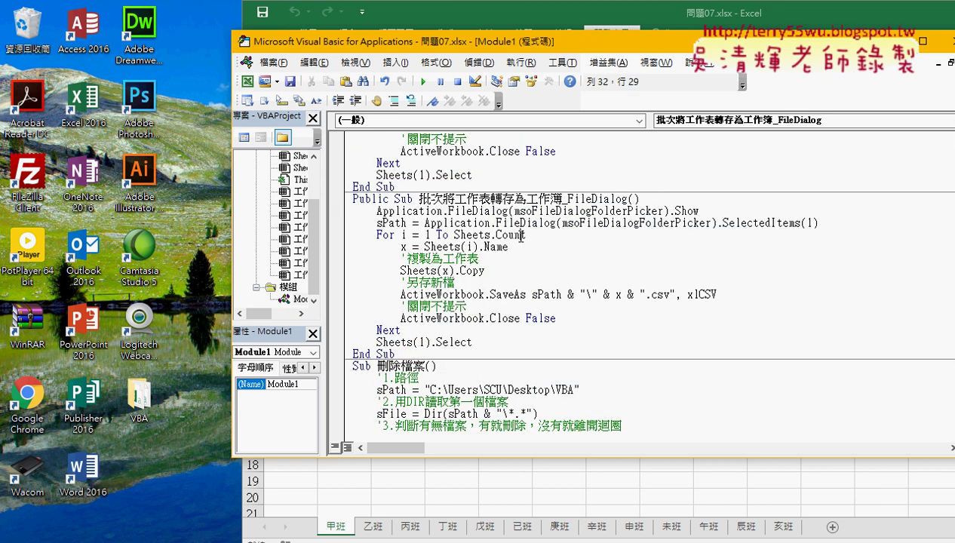
Open the desktop VBA folder of 13 CSV files, copy its address-bar path, and close it
double_click(138, 394)
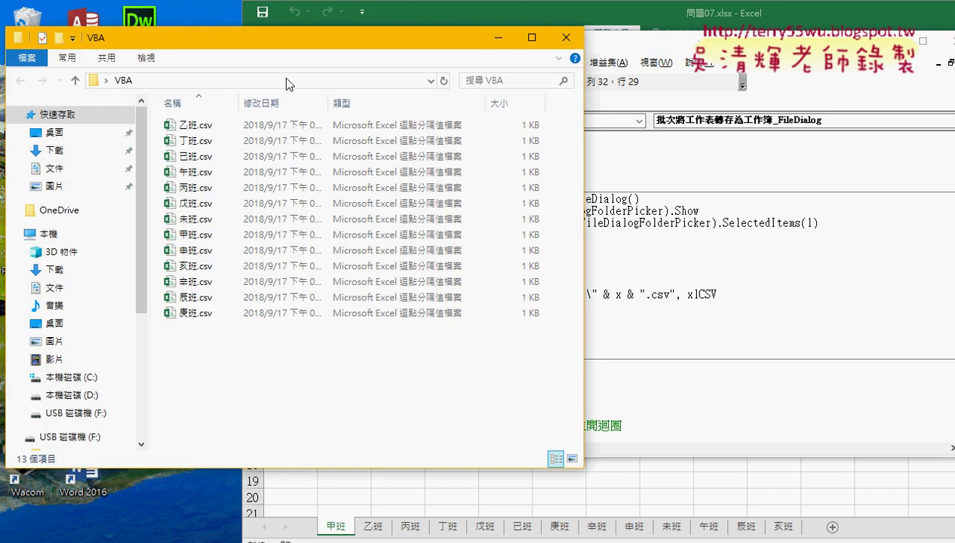
left_click(283, 79)
right_click(225, 84)
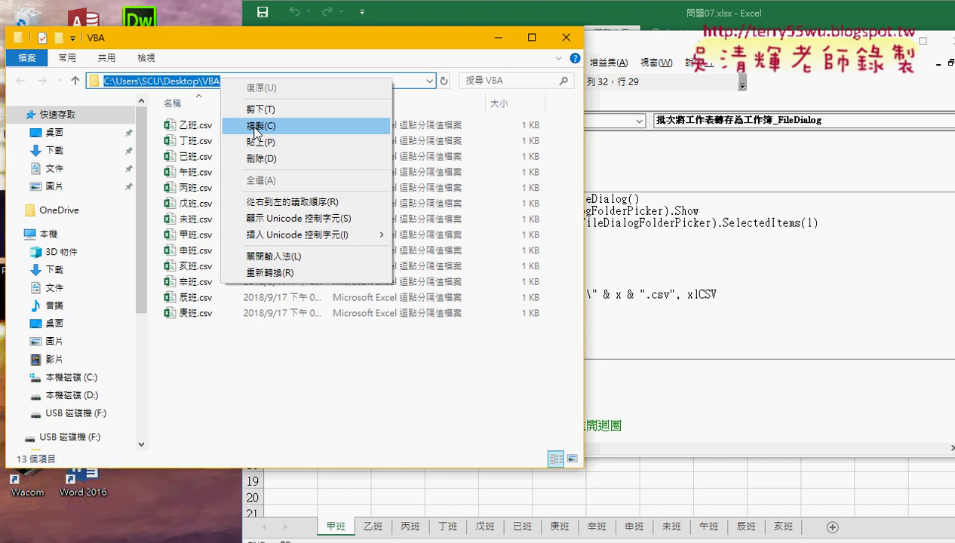
left_click(257, 126)
left_click(565, 37)
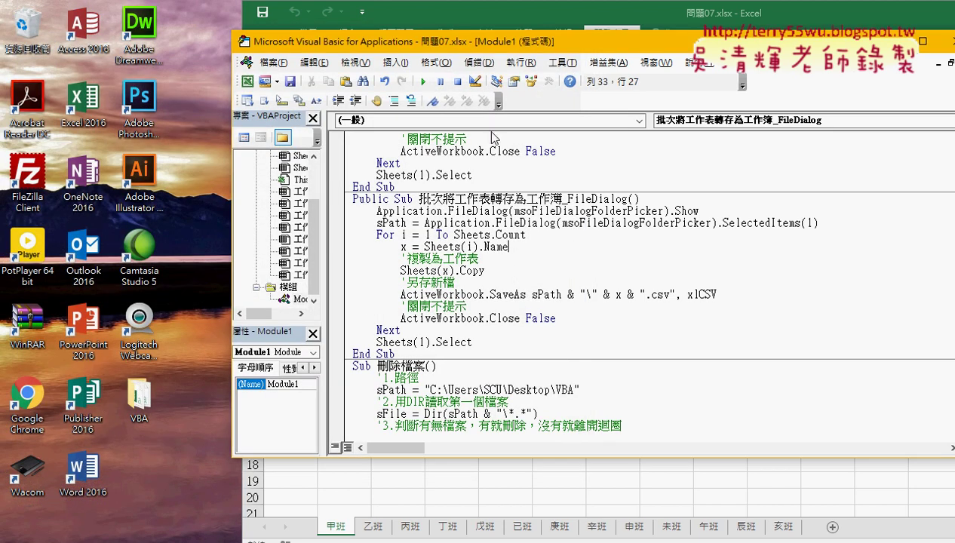
Run the FileDialog export sub and pick the Desktop\VBA folder as the destination
left_click(423, 80)
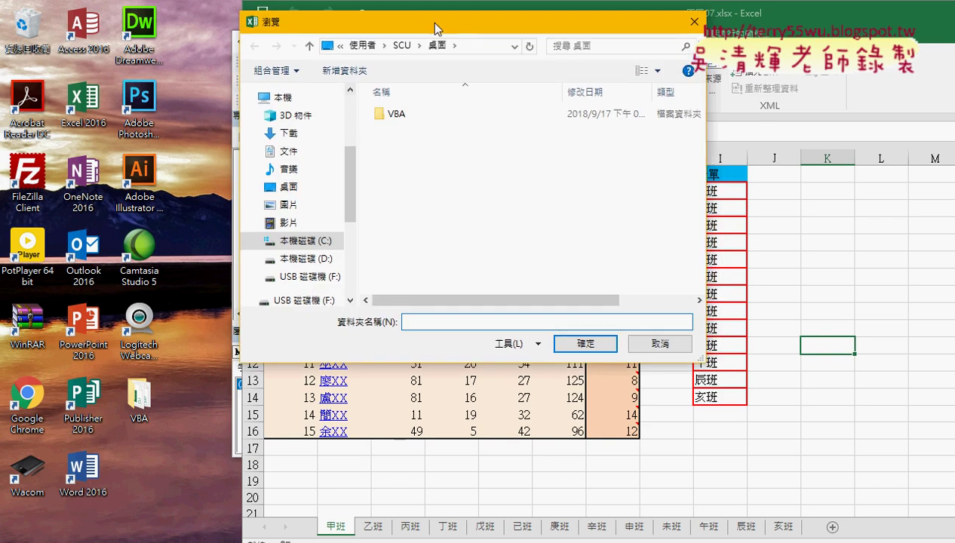
left_click(271, 260)
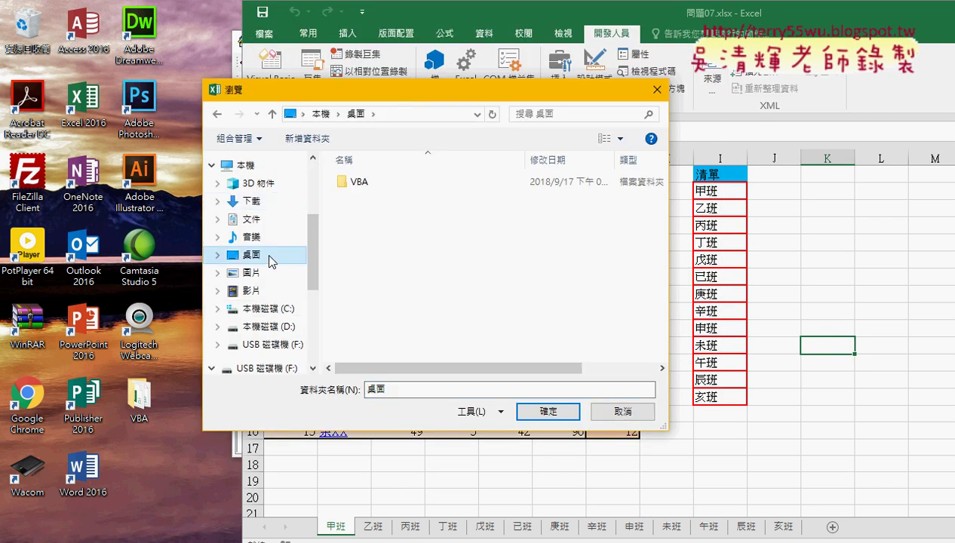
double_click(352, 184)
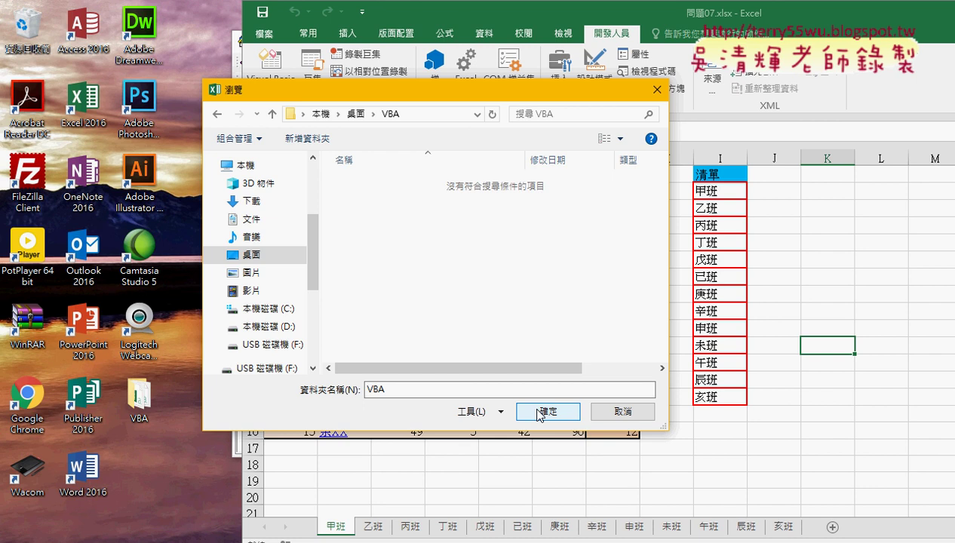
left_click(540, 413)
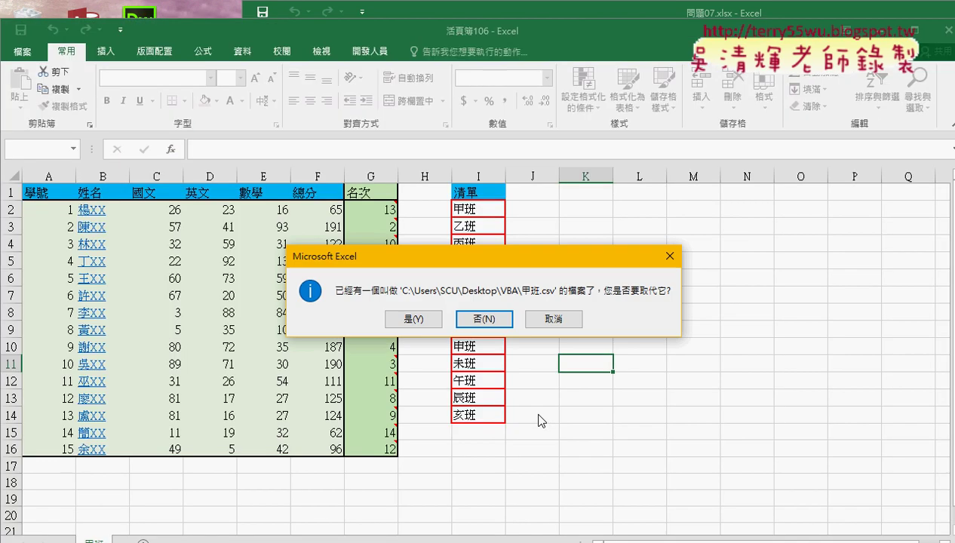
Replace 甲班.csv, decline replacing 乙班.csv, and choose 偵錯 on error 1004
left_click(438, 318)
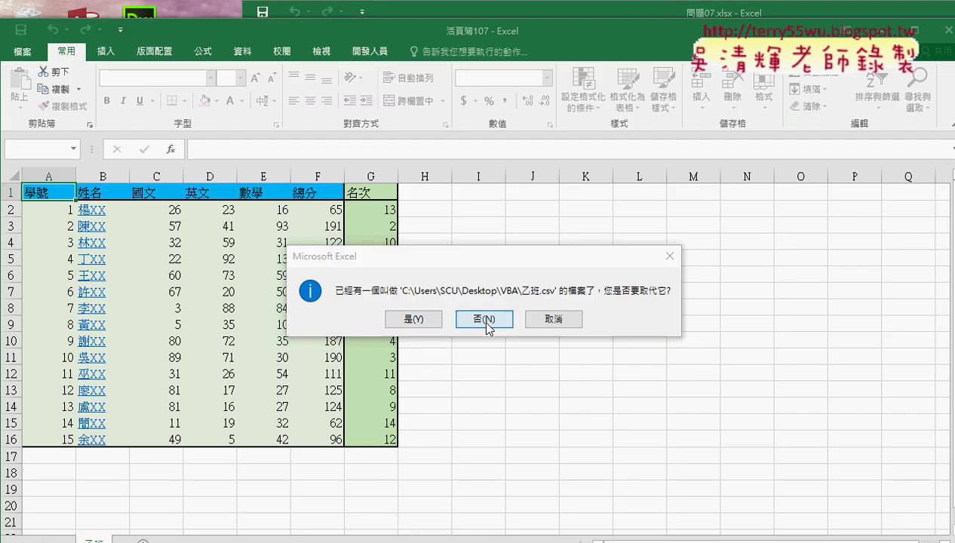
left_click(491, 379)
left_click(511, 261)
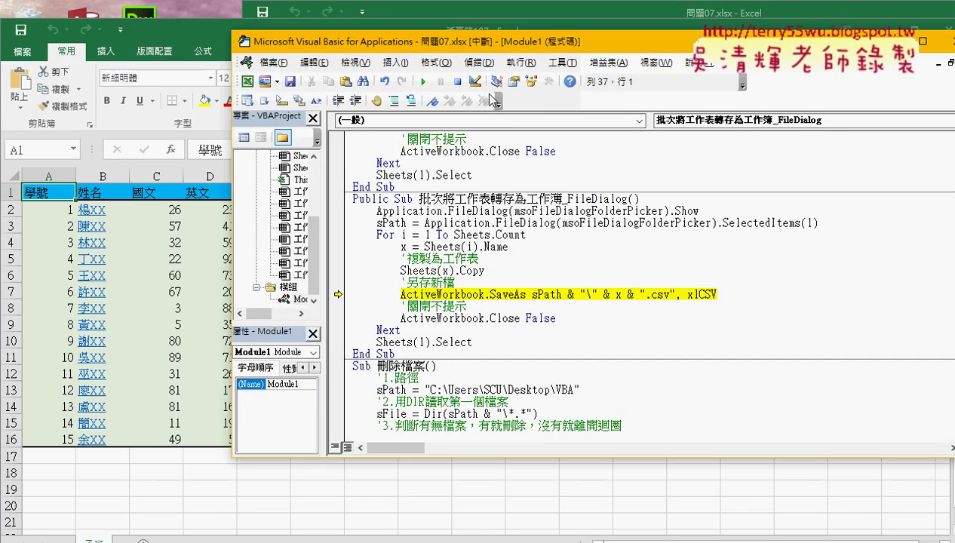
Reset the halted macro and delete the whole 批次將工作表轉存為工作簿_FileDialog sub
left_click(457, 81)
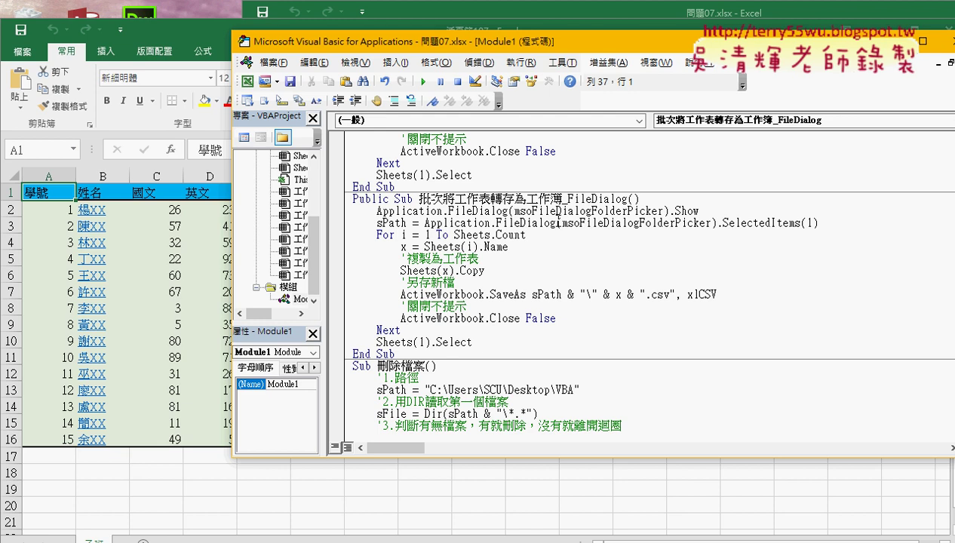
left_click_drag(626, 199, 568, 199)
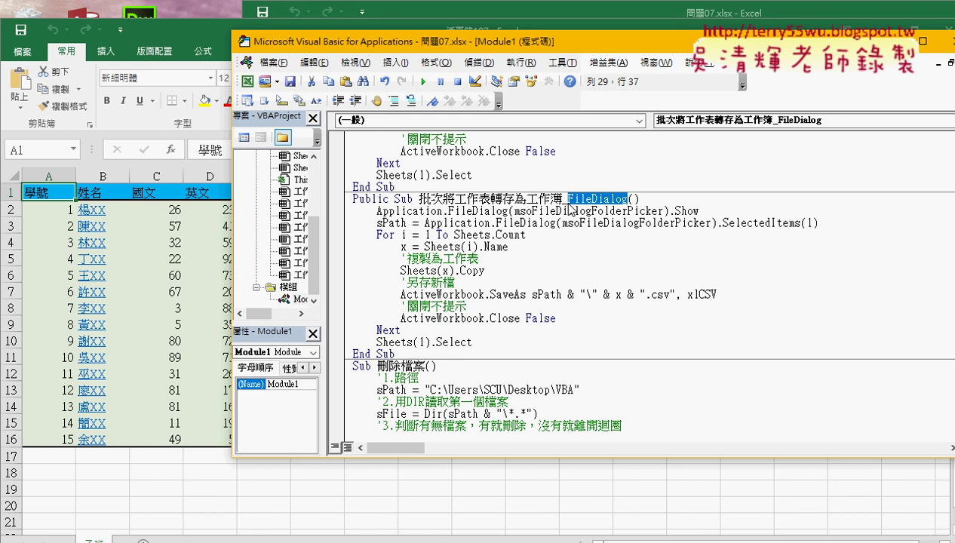
left_click_drag(407, 353, 341, 200)
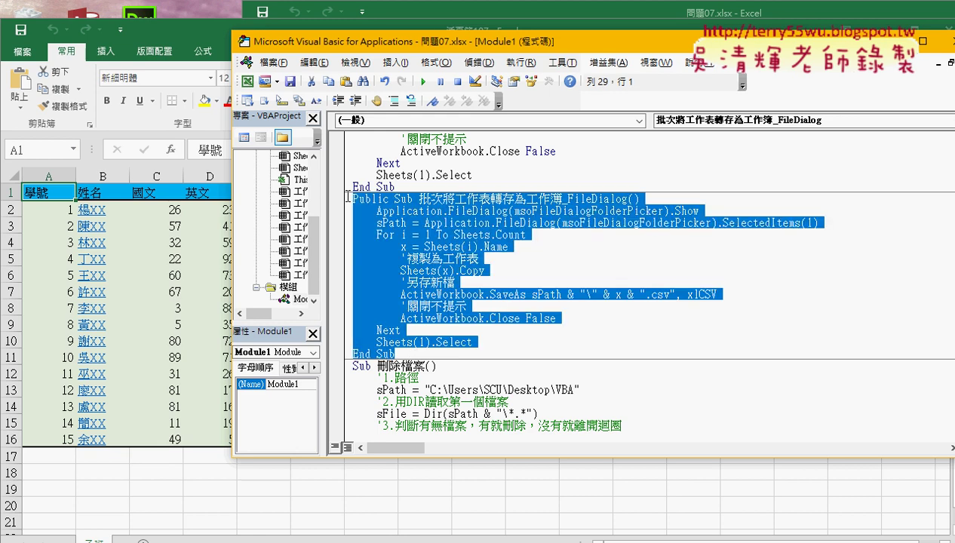
key("Delete")
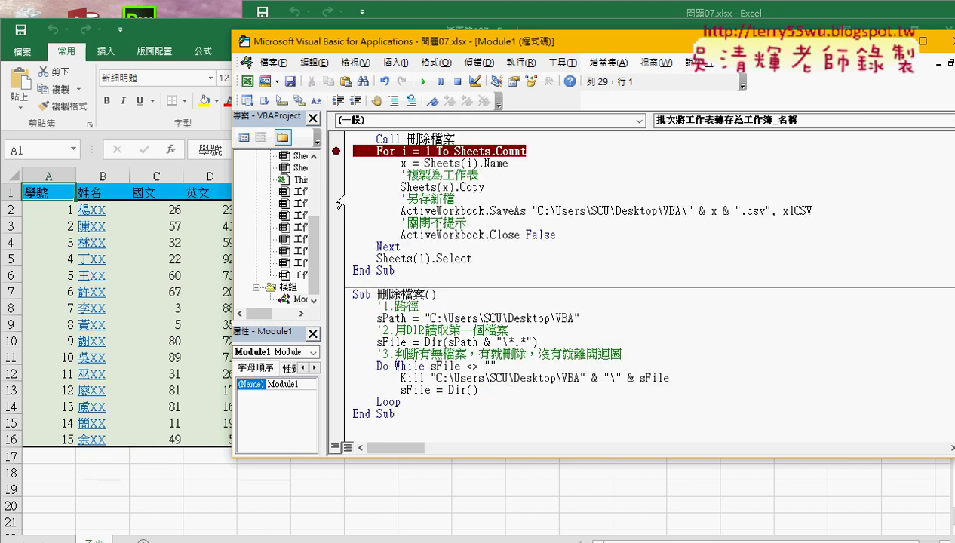
Clear the For-loop breakpoint and delete the If Dir … MkDir … End If block
left_click(337, 152)
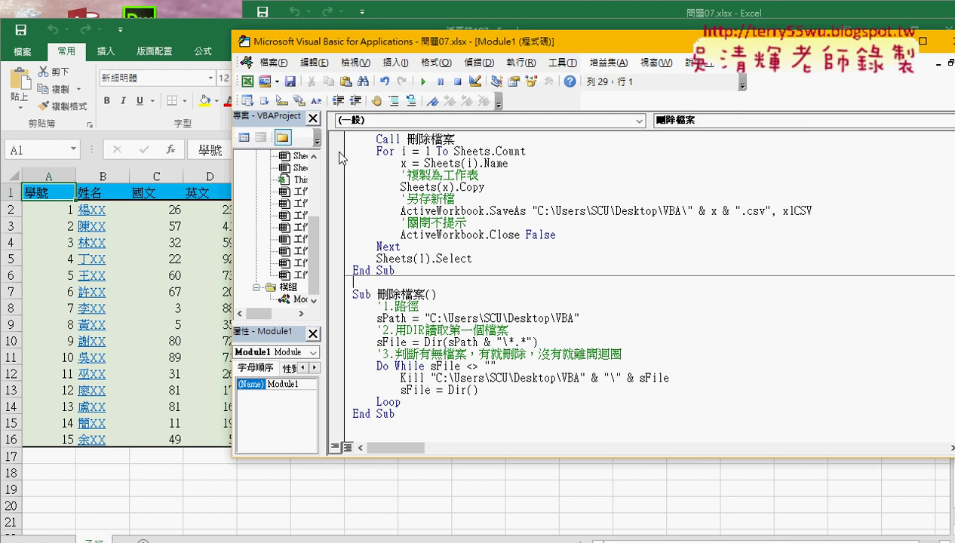
scroll(483, 216, "up", 1)
left_click_drag(532, 247, 685, 246)
scroll(649, 226, "up", 1)
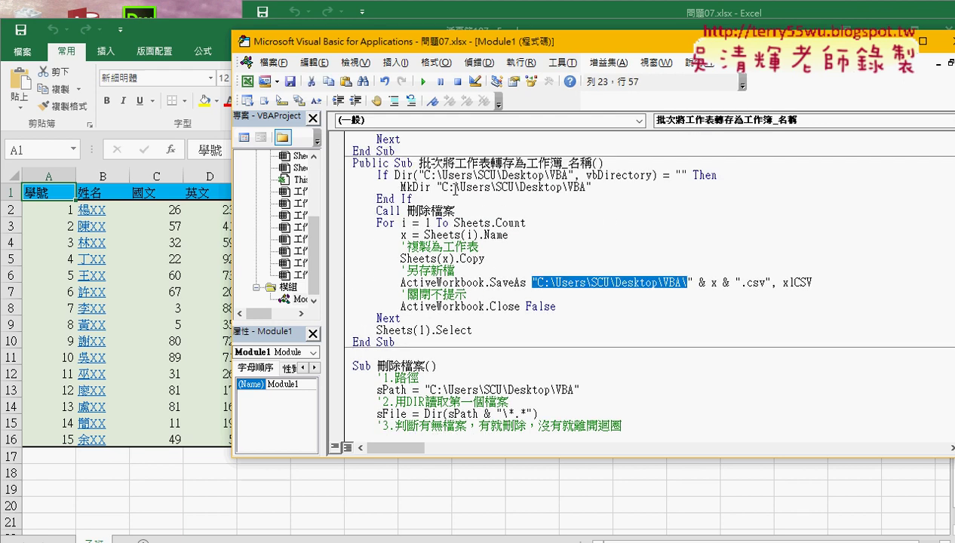
left_click_drag(436, 188, 593, 187)
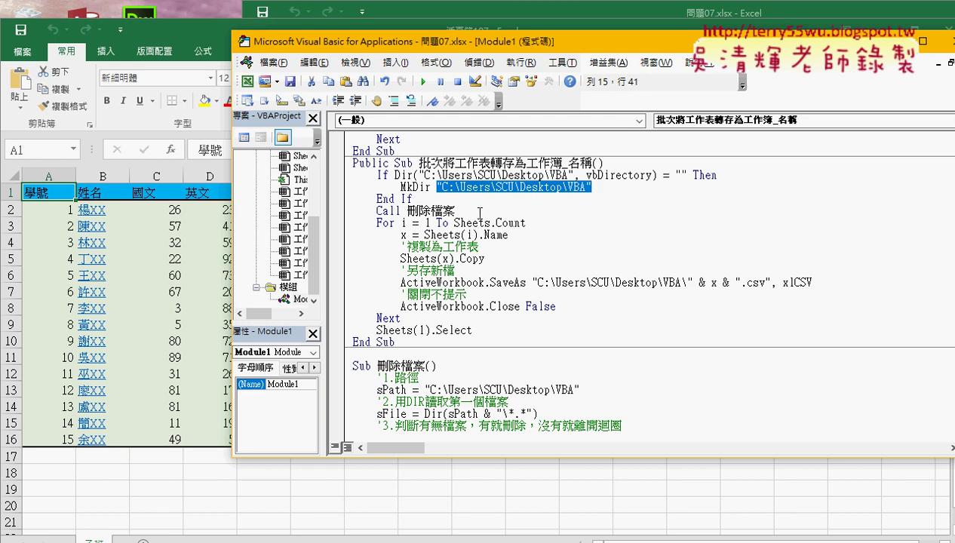
left_click_drag(332, 198, 332, 177)
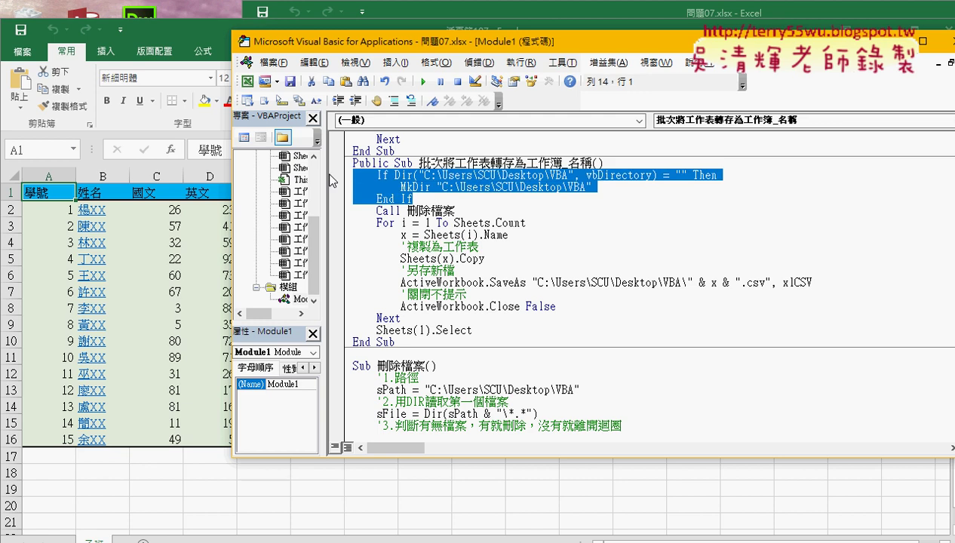
key("Delete")
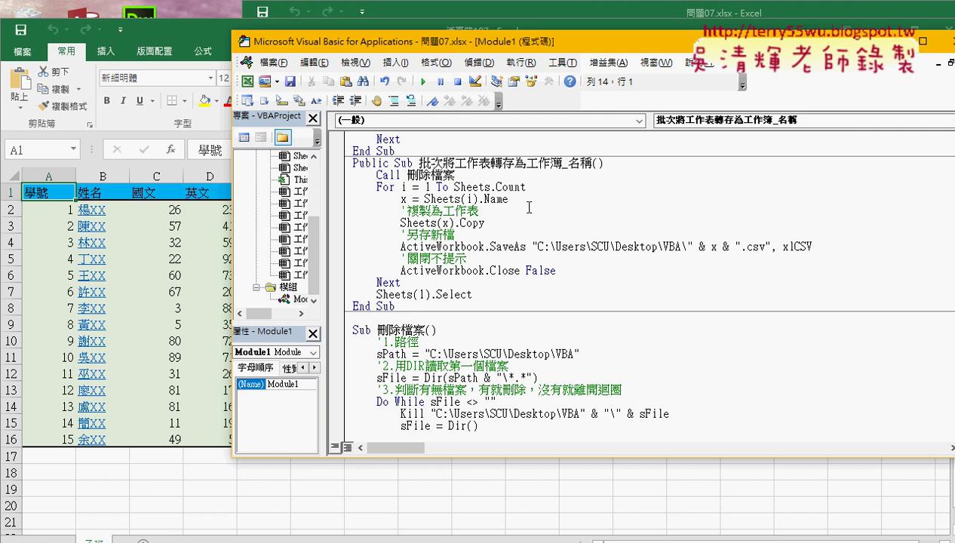
Copy the whole 名稱 sub and paste a duplicate below it
mouse_move(395, 306)
left_mouse_down()
mouse_move(347, 192)
mouse_move(348, 163)
left_mouse_up()
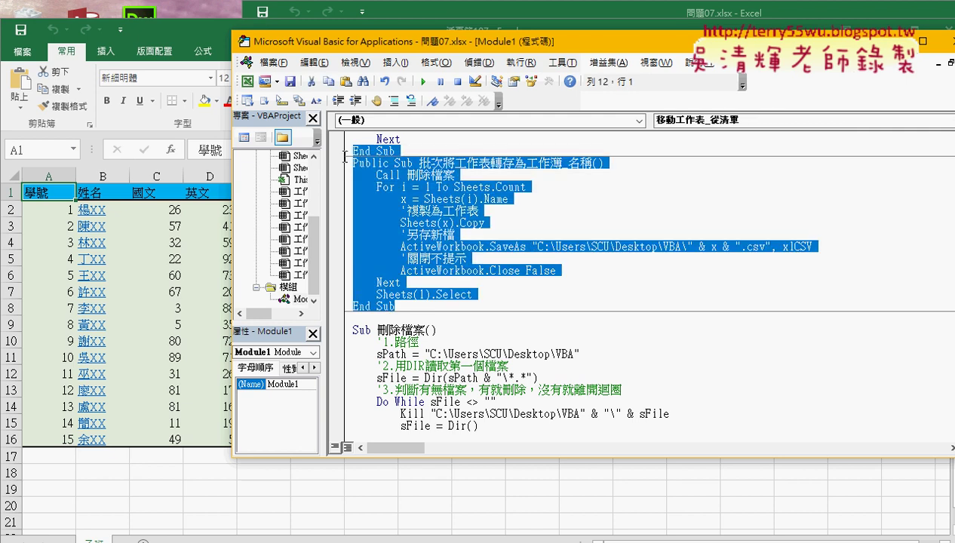
right_click(400, 187)
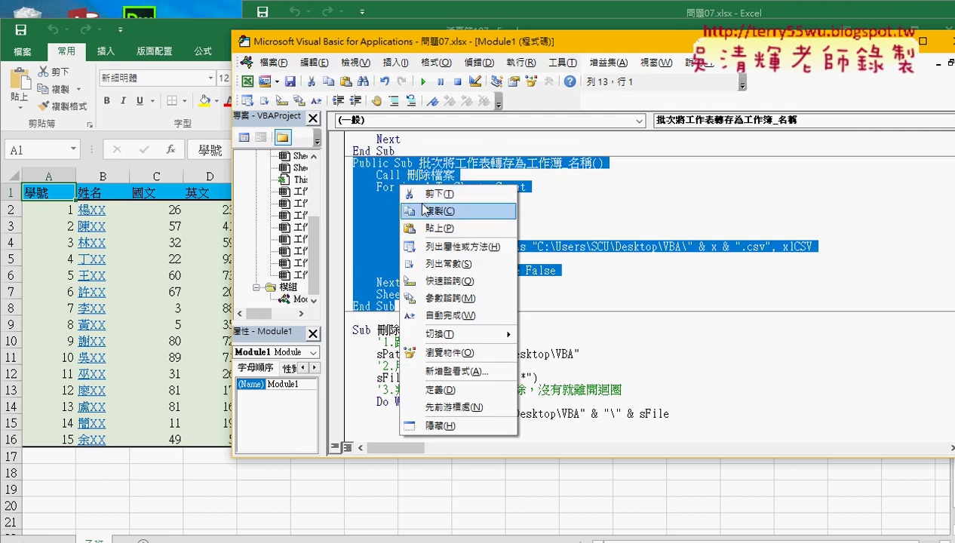
left_click(364, 338)
left_click(360, 318)
right_click(361, 318)
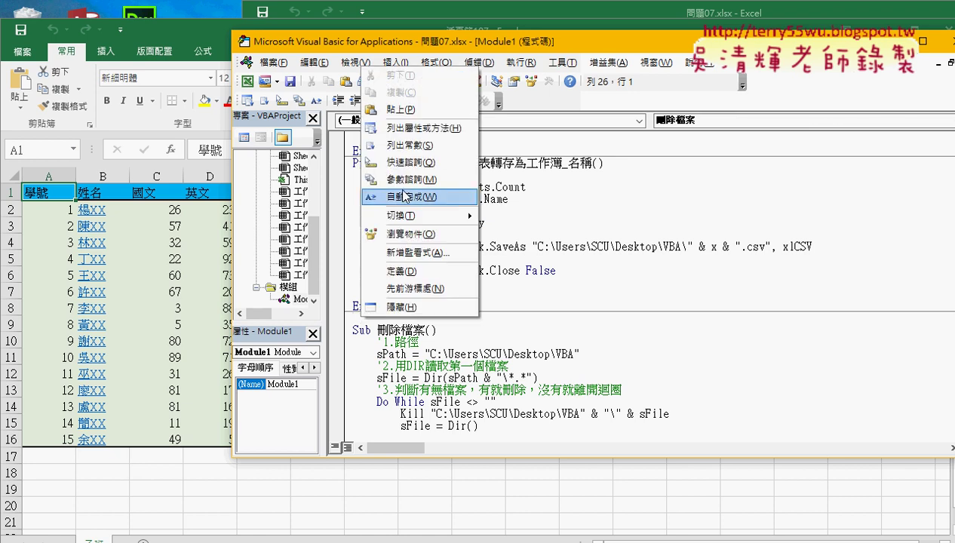
left_click(397, 110)
Rename the copy's suffix from 名稱 to FileDialog
scroll(551, 290, "up", 2)
scroll(551, 289, "up", 2)
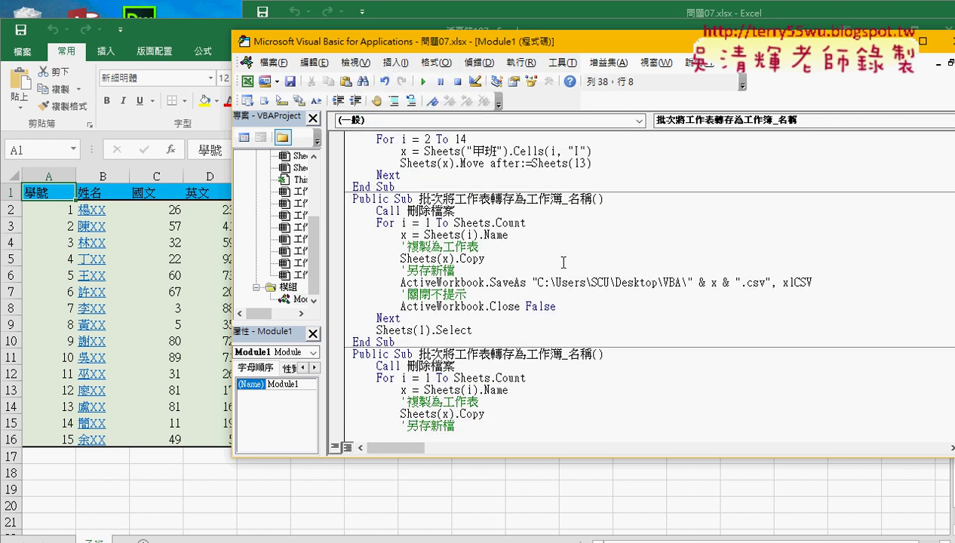
left_click_drag(567, 354, 593, 355)
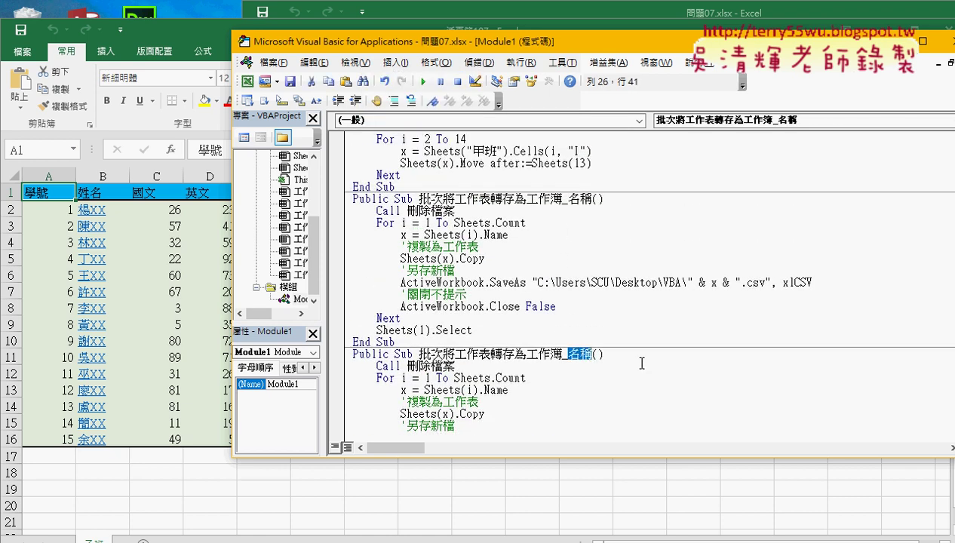
key("Delete")
type("F")
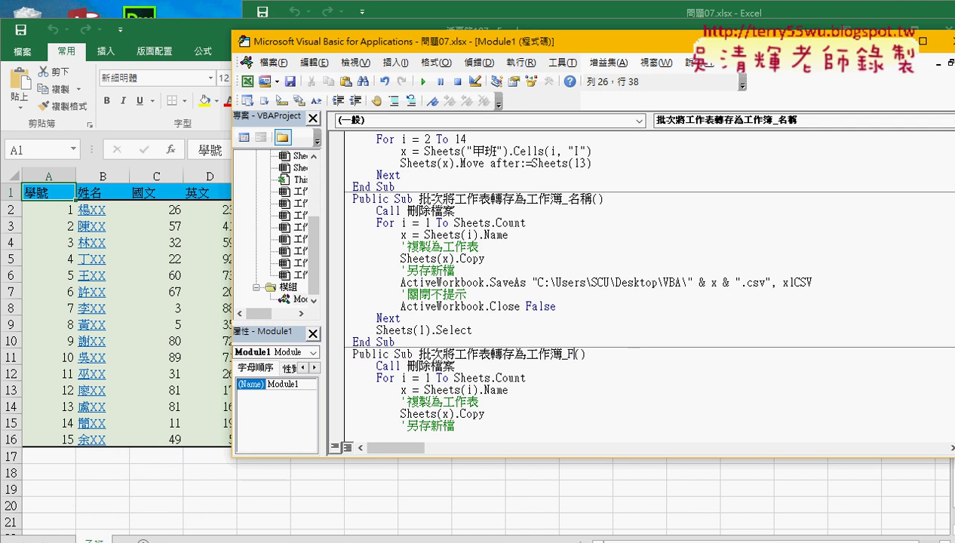
type("il")
type("eD")
type("ialo")
type("g")
Insert an empty line right after the 批次將工作表轉存為工作簿_FileDialog sub header
scroll(638, 399, "down", 2)
scroll(589, 339, "down", 1)
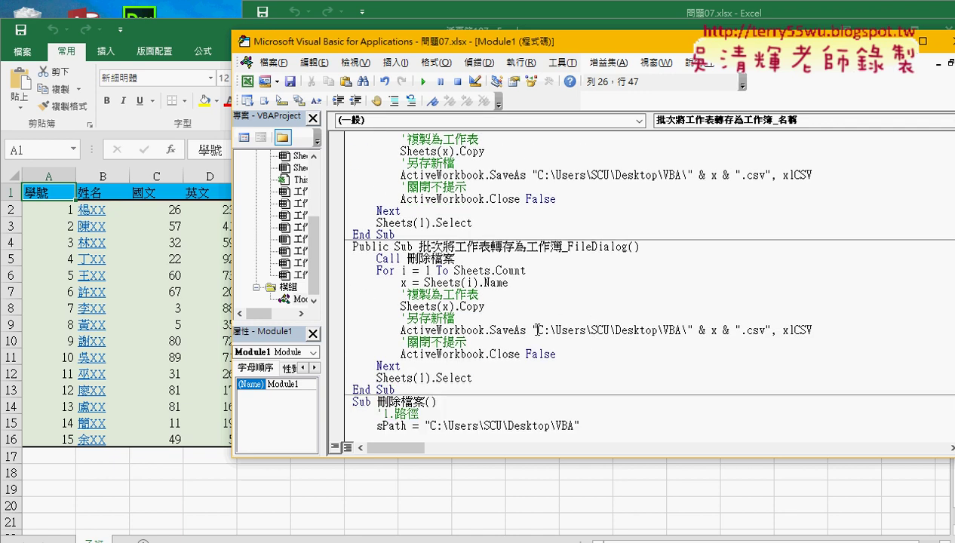
left_click_drag(536, 330, 684, 333)
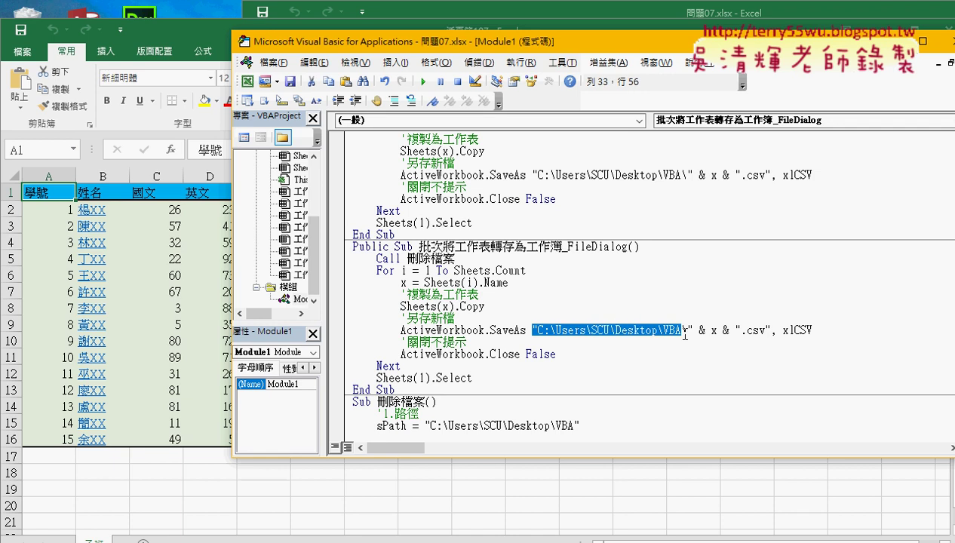
left_click(658, 248)
key("Return")
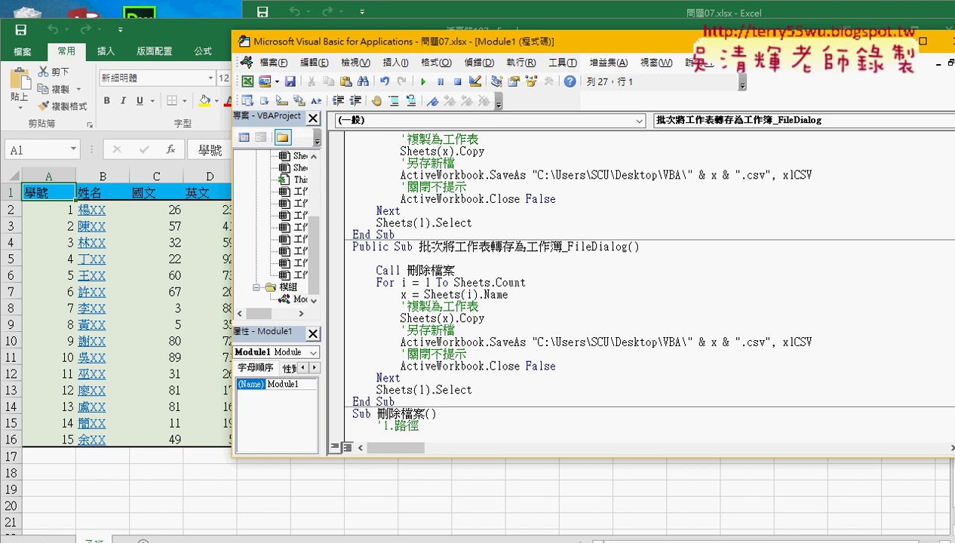
Write an indented application.FileDialog(msoFileDialogFolderPicker) line using IntelliSense suggestions
key("Tab")
type("ap")
type("pli")
type("catio")
type("n")
type(".")
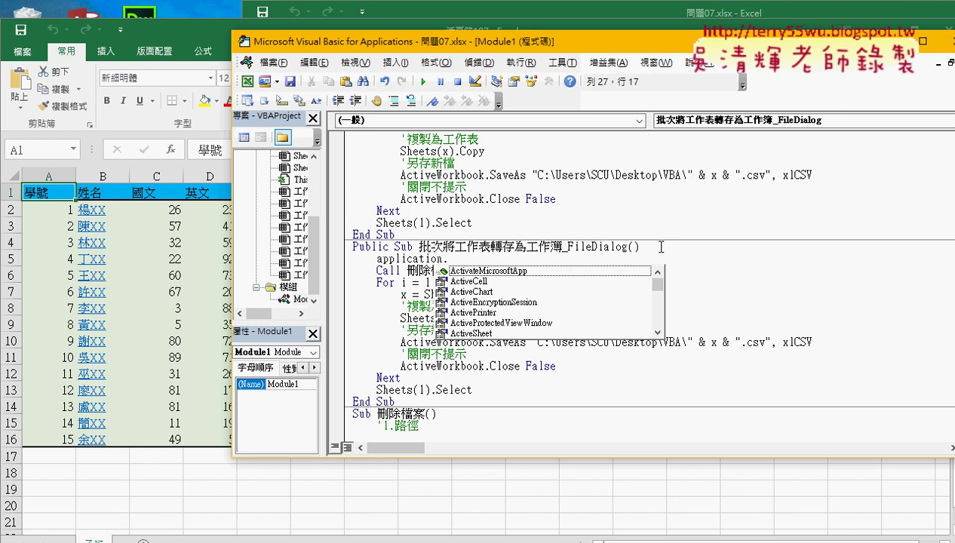
type("f")
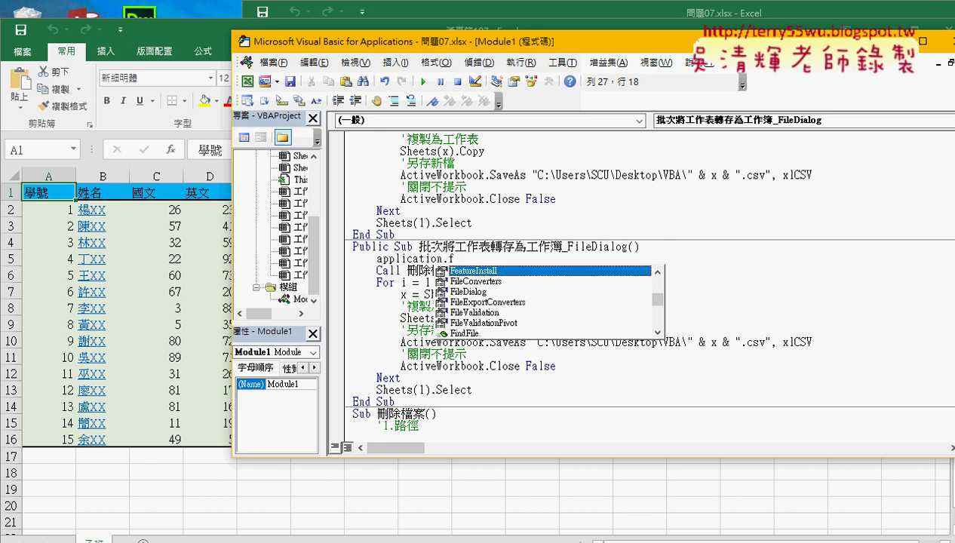
left_click(464, 290)
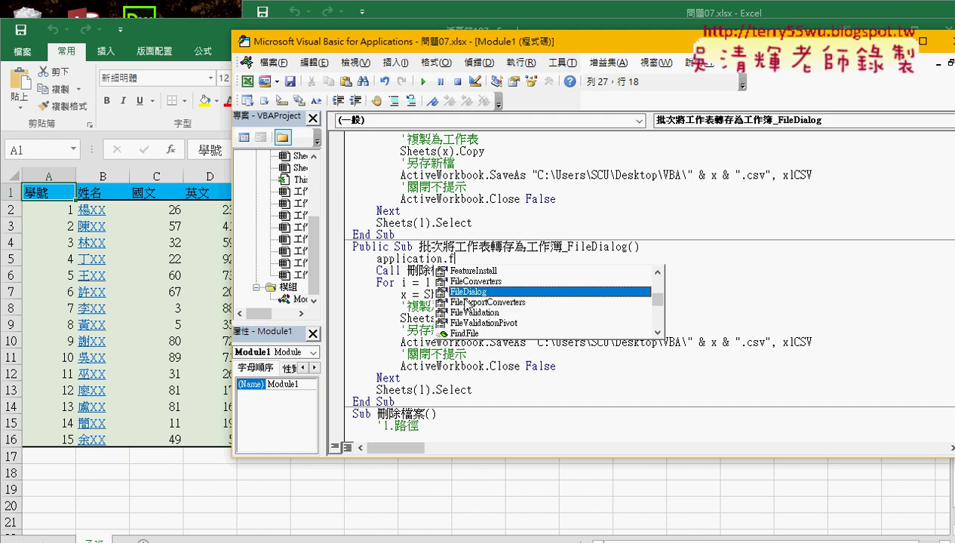
double_click(480, 293)
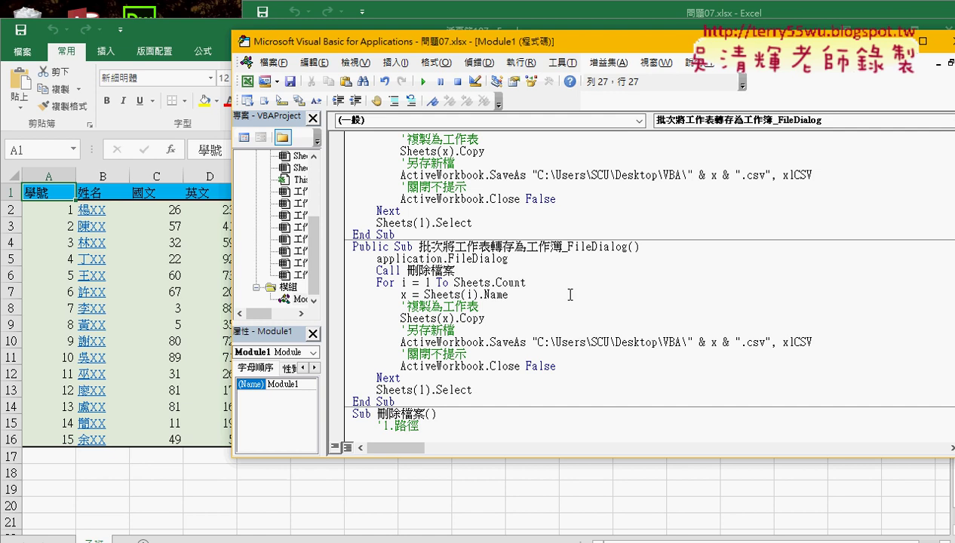
type("(")
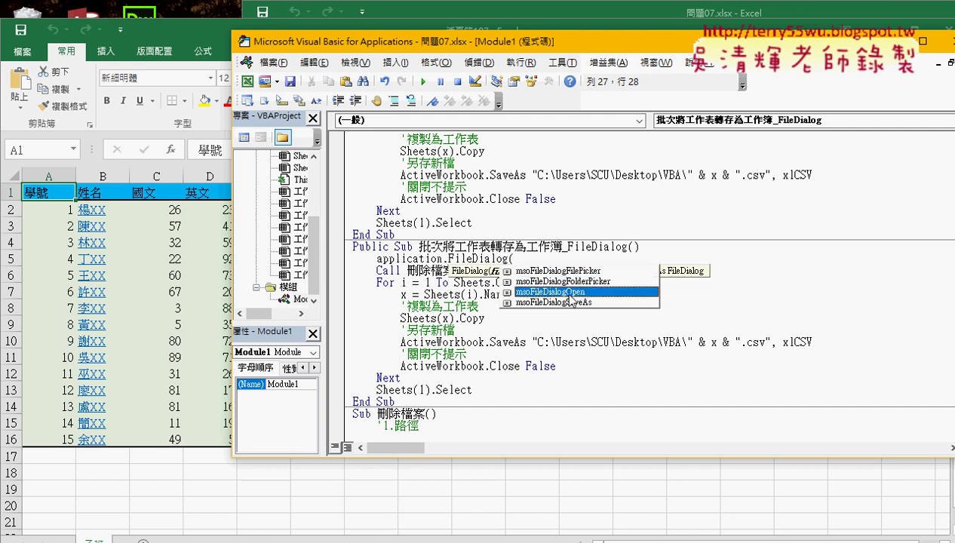
left_click(571, 301)
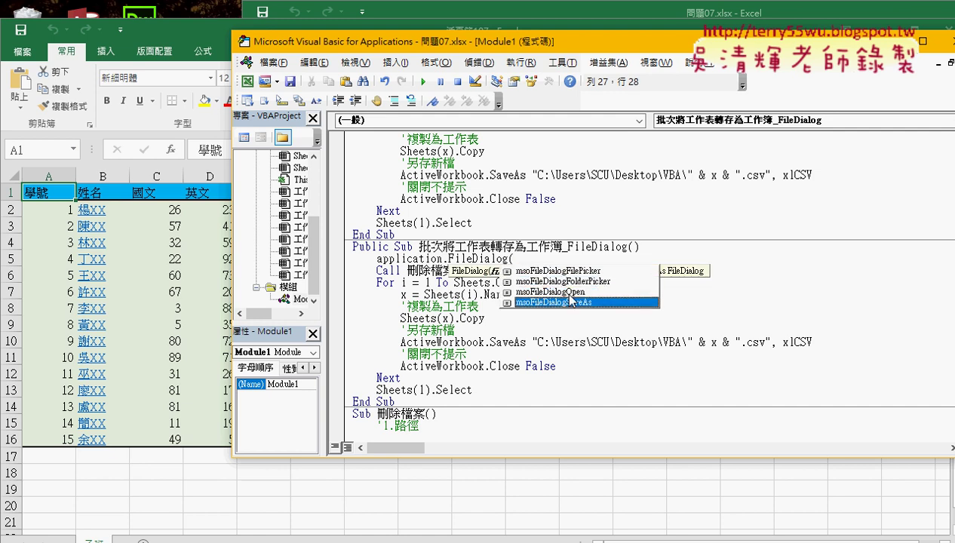
key("Up")
key("Up")
key("Up")
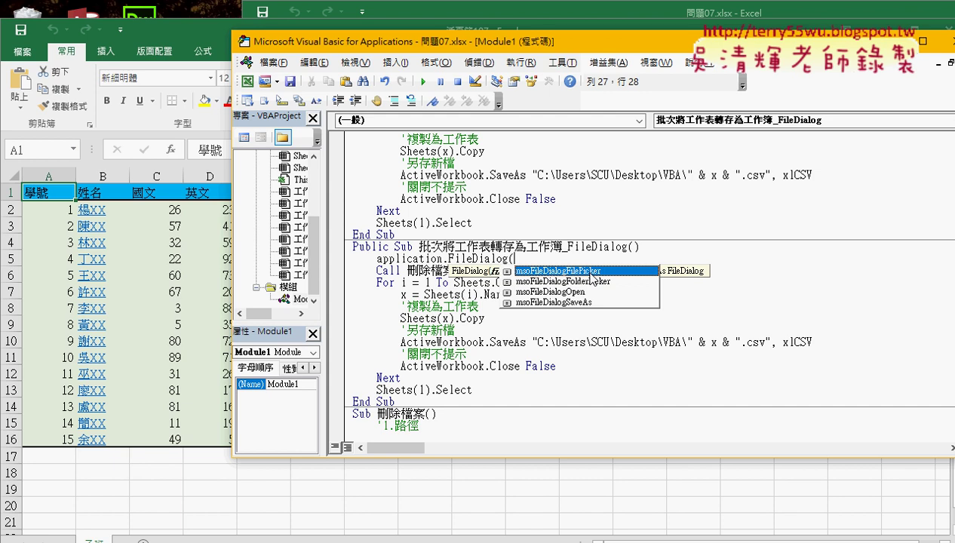
left_click(591, 279)
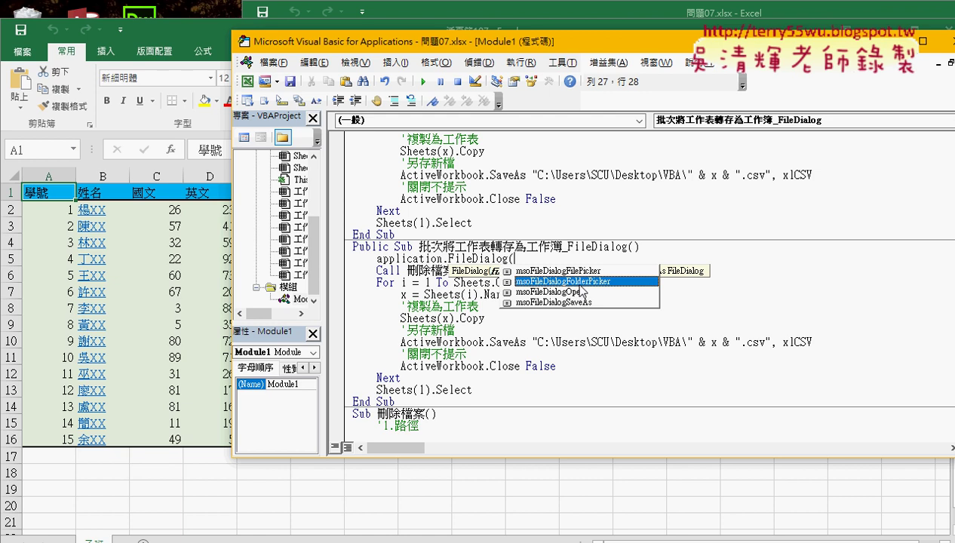
key("Tab")
Finish the folder picker line with .Show and start a new line
type(")")
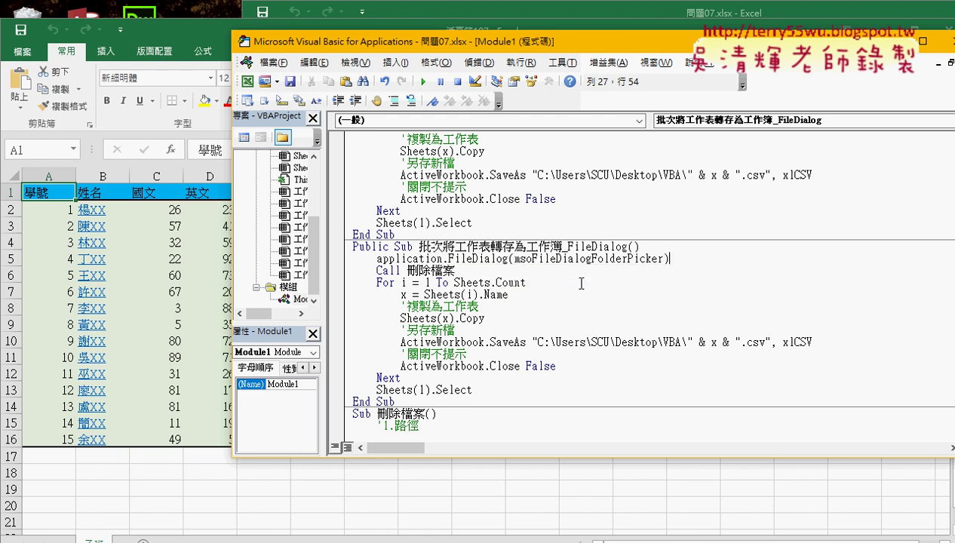
type(".")
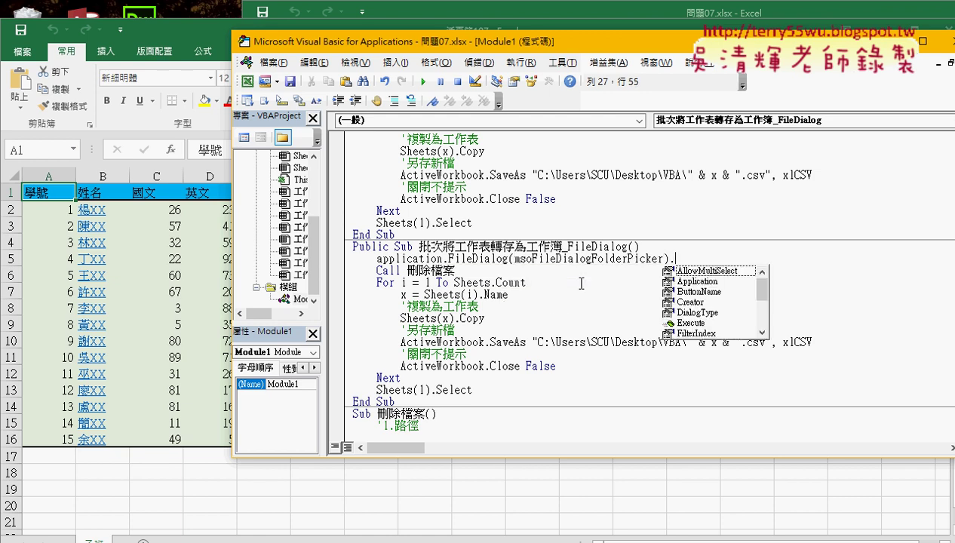
type("s")
type("h")
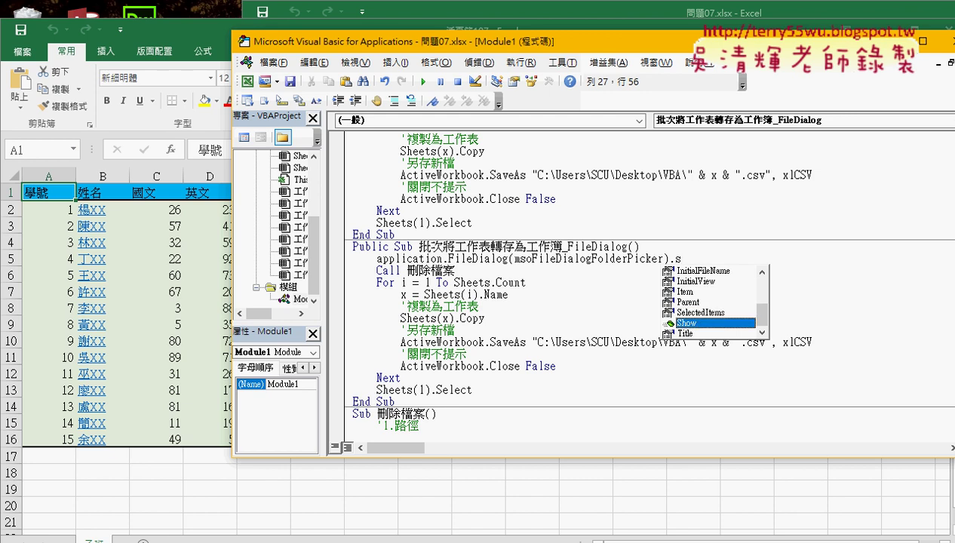
key("space")
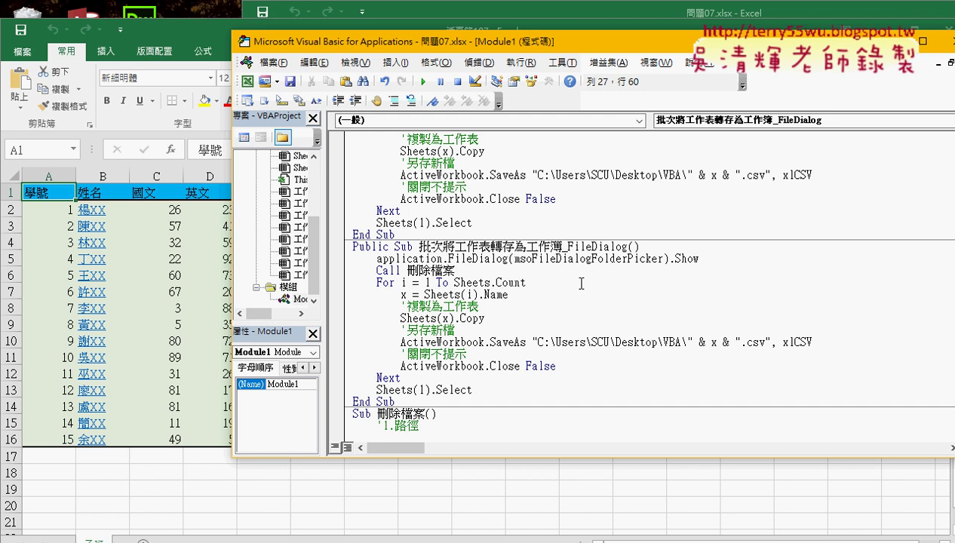
key("Return")
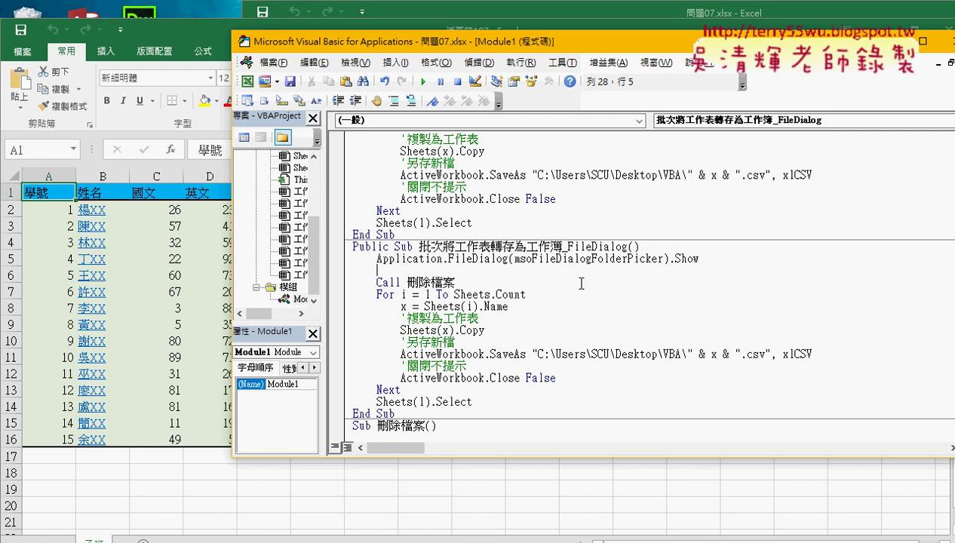
Assign sPath = Application.FileDialog(msoFileDialogFolderPicker).SelectedItems(1), reusing the copied expression
type("s")
type("P")
type("ath")
type("=")
left_click(380, 259)
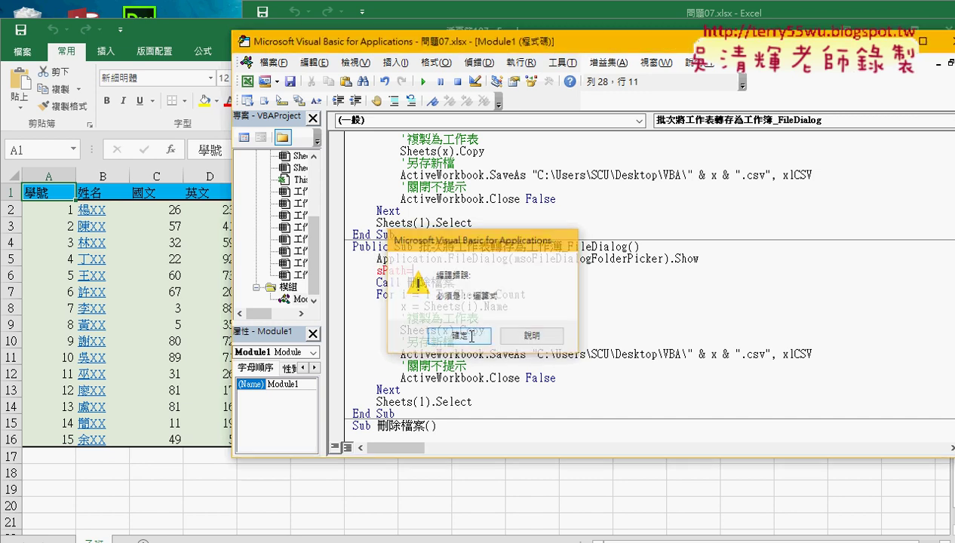
key("Return")
left_click_drag(377, 259, 667, 258)
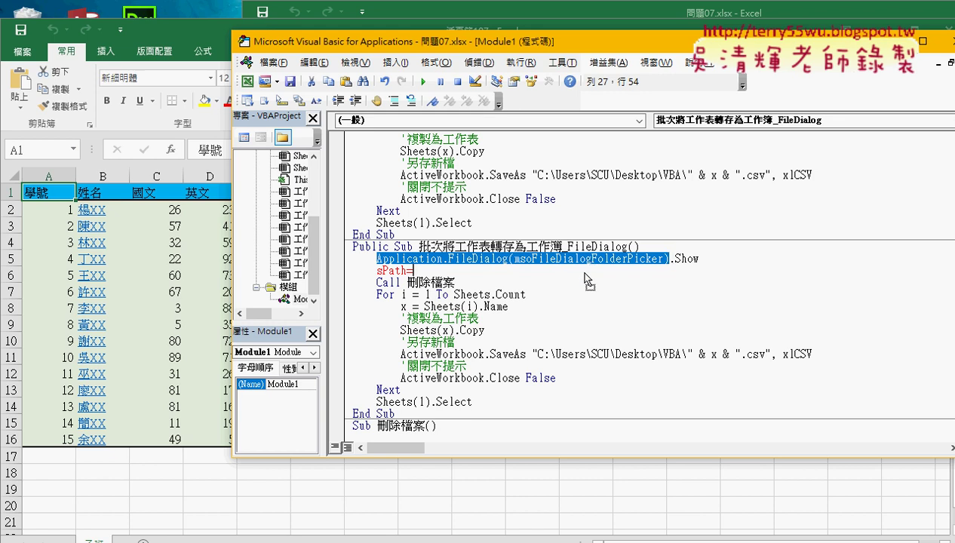
left_click_drag(585, 273, 586, 273)
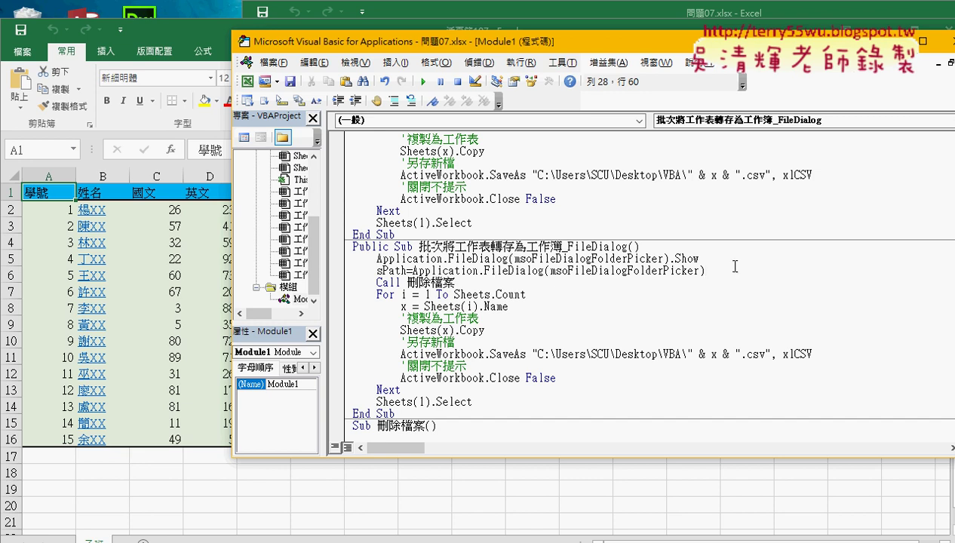
type(".")
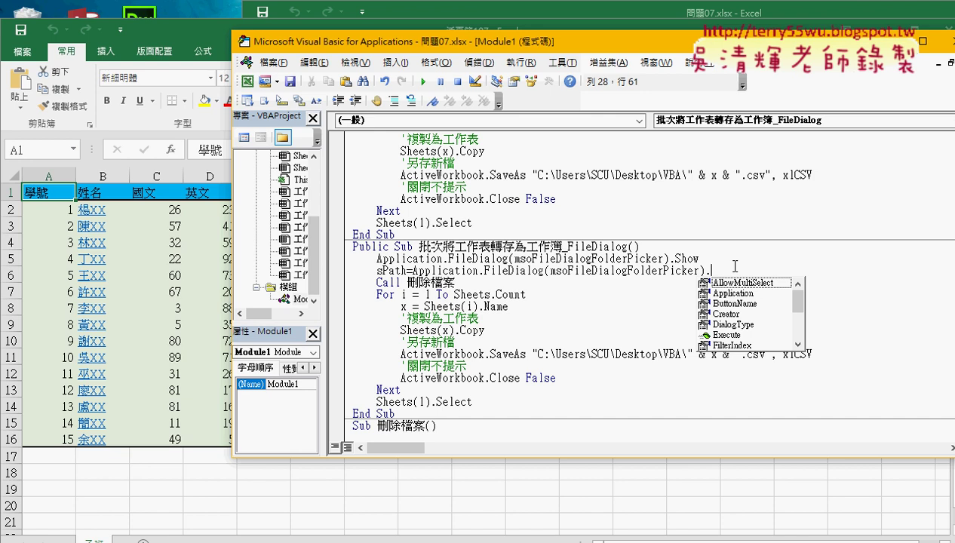
type("s")
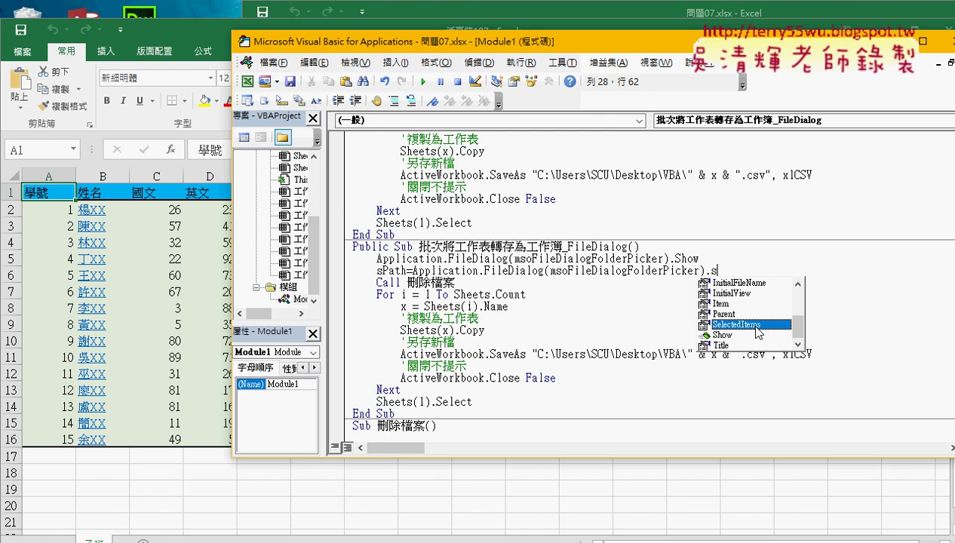
double_click(757, 325)
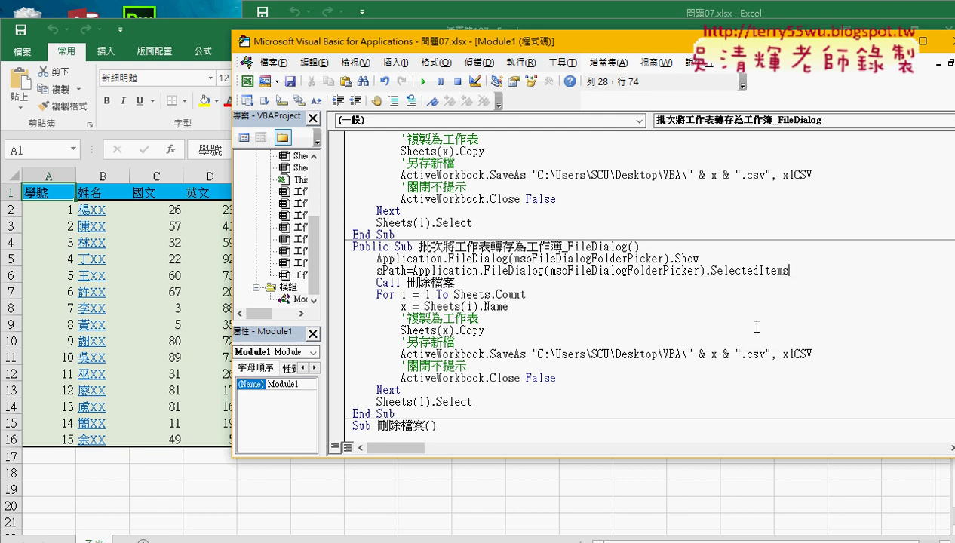
type("(")
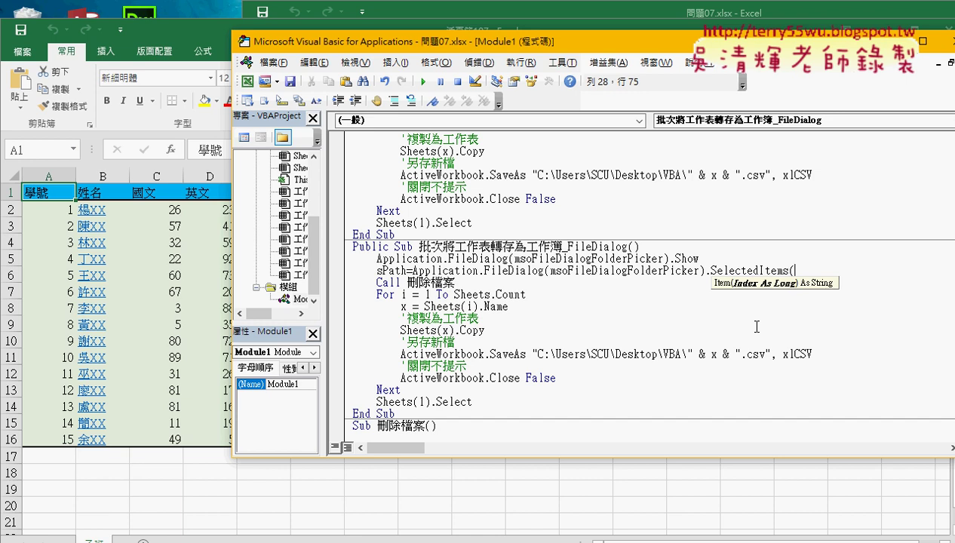
type("1")
type(")")
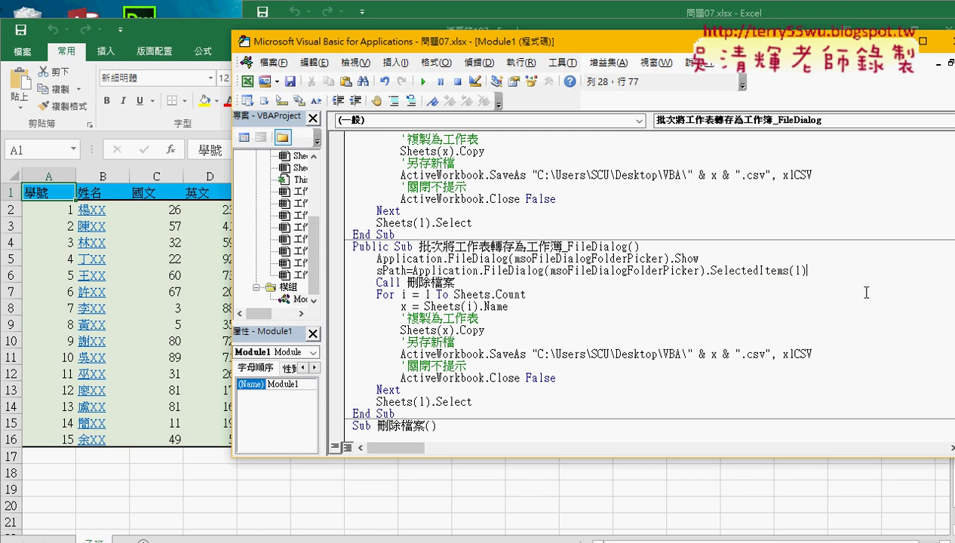
Commit the finished sPath line and select the sPath variable name
left_click_drag(807, 270, 788, 270)
left_click(776, 311)
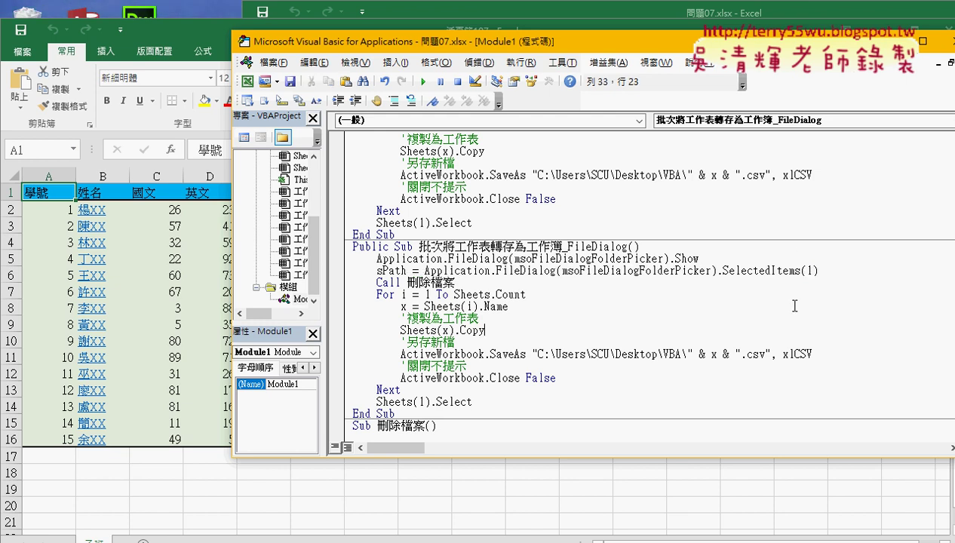
left_click(825, 274)
left_click_drag(826, 272, 376, 270)
left_click(407, 270)
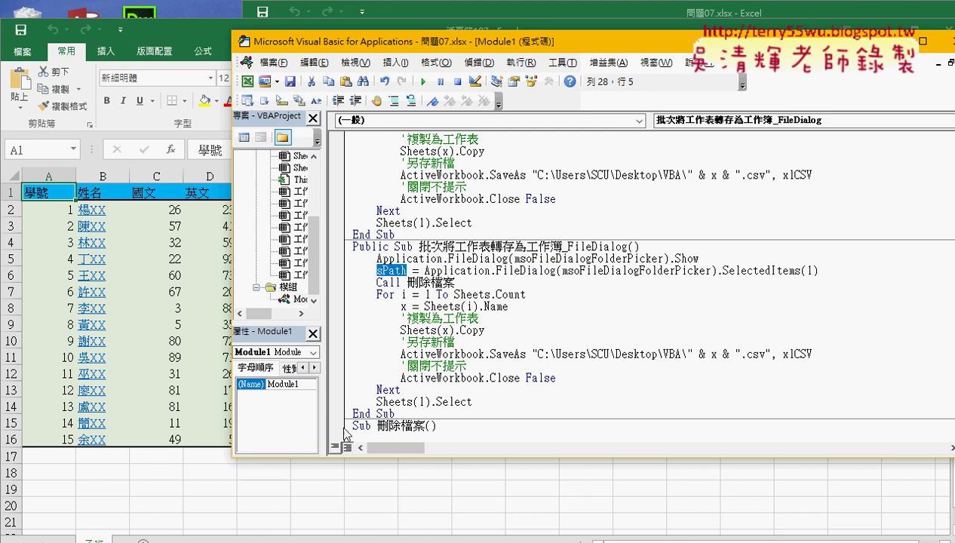
left_click(201, 541)
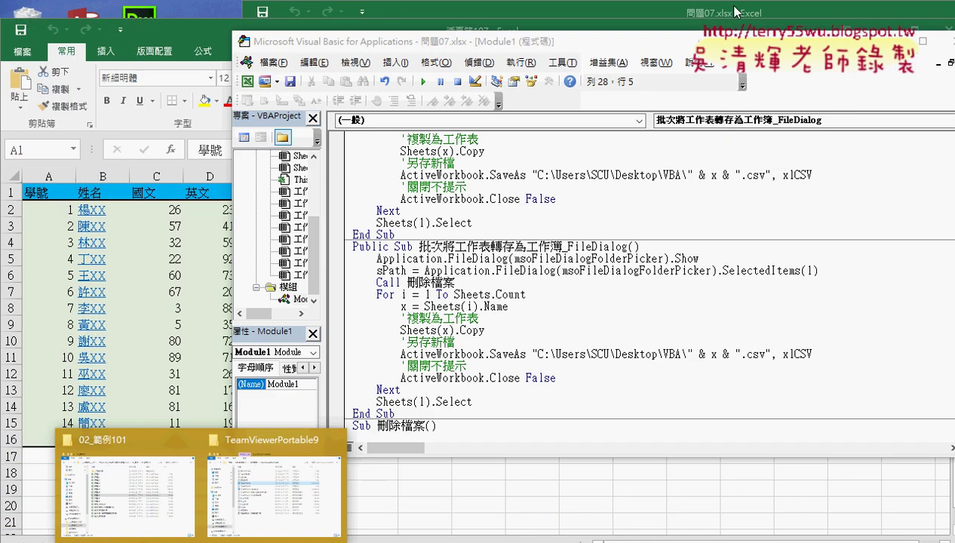
Move the workbook windows aside and open the VBA folder on the desktop
left_click(736, 12)
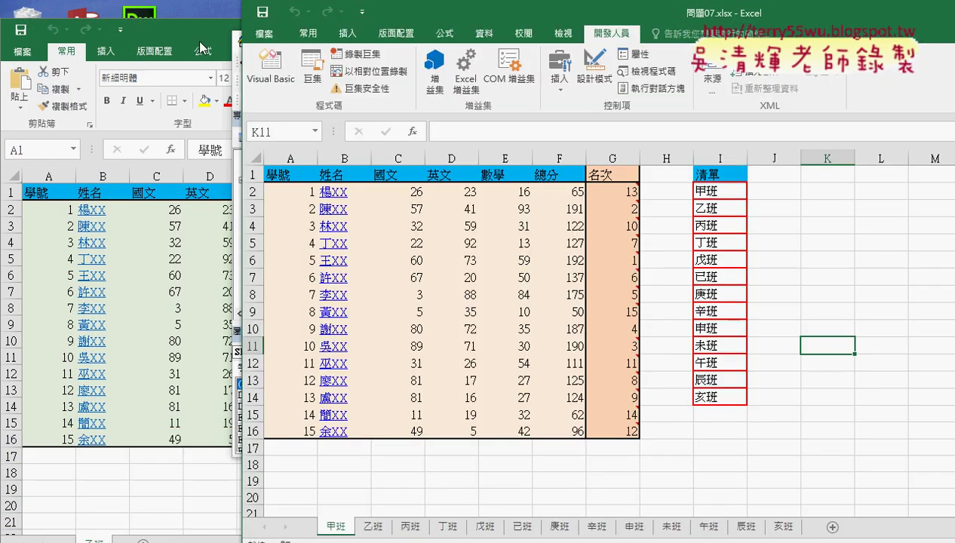
double_click(201, 30)
left_click(871, 11)
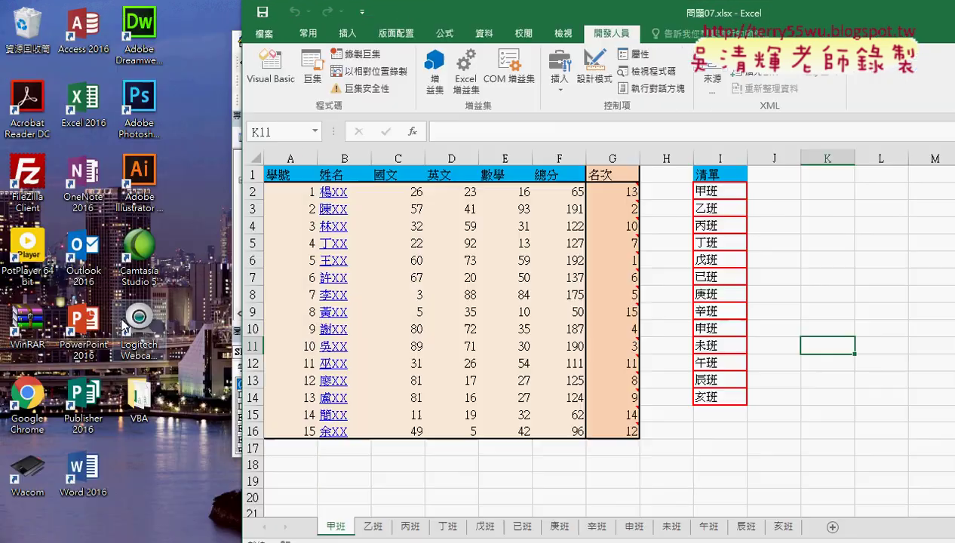
double_click(127, 392)
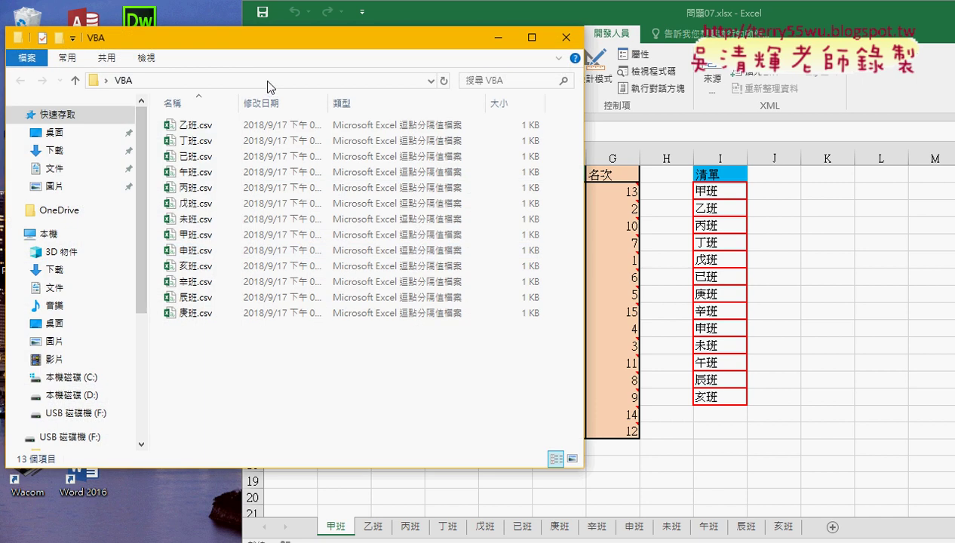
Reveal and copy the VBA folder's full path from the address bar
left_click(268, 82)
right_click(202, 83)
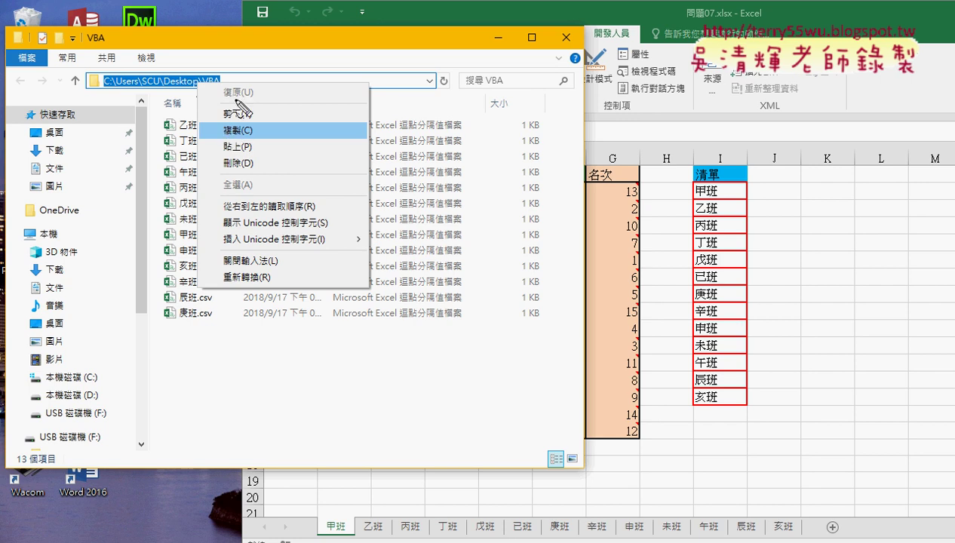
left_click_drag(230, 76, 227, 92)
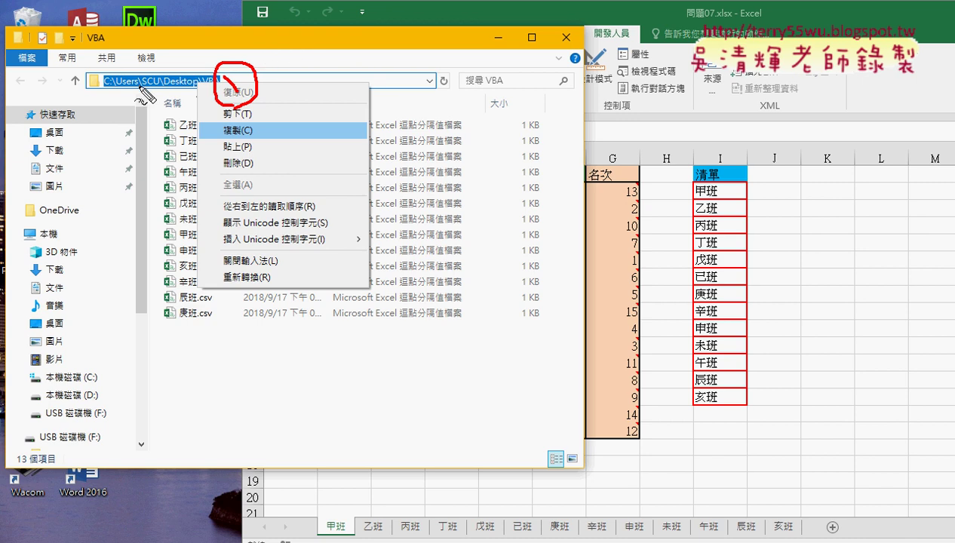
left_click_drag(110, 89, 194, 92)
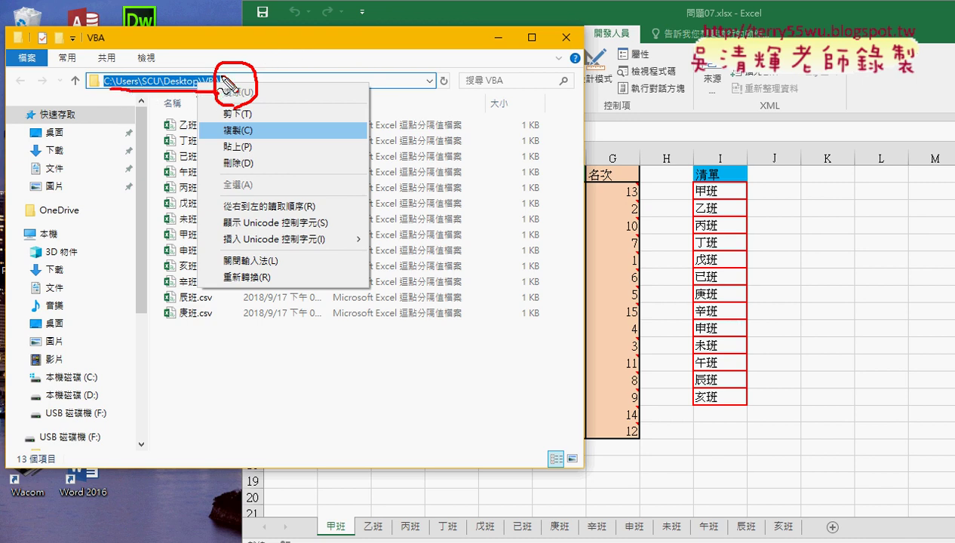
mouse_move(137, 118)
left_mouse_down()
mouse_move(113, 128)
mouse_move(155, 193)
mouse_move(137, 205)
left_mouse_up()
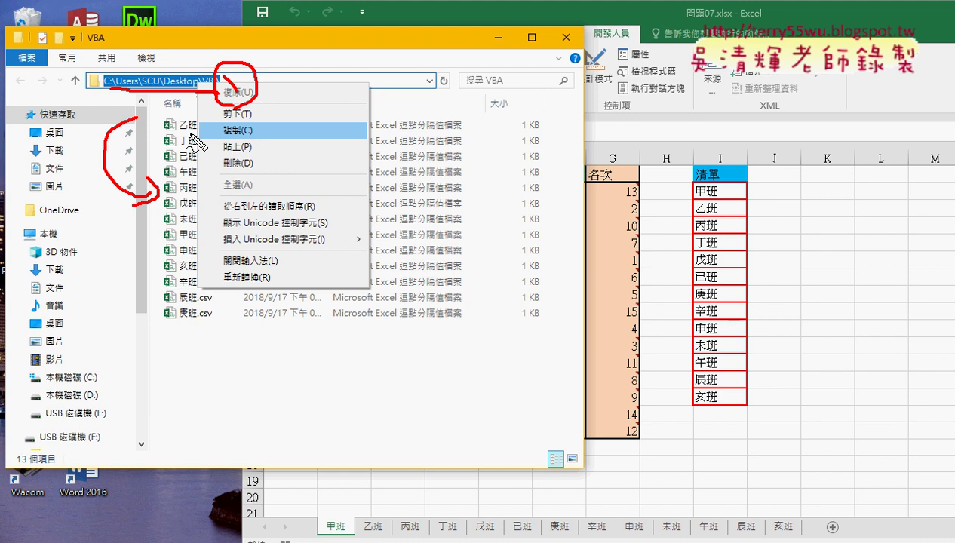
key("Escape")
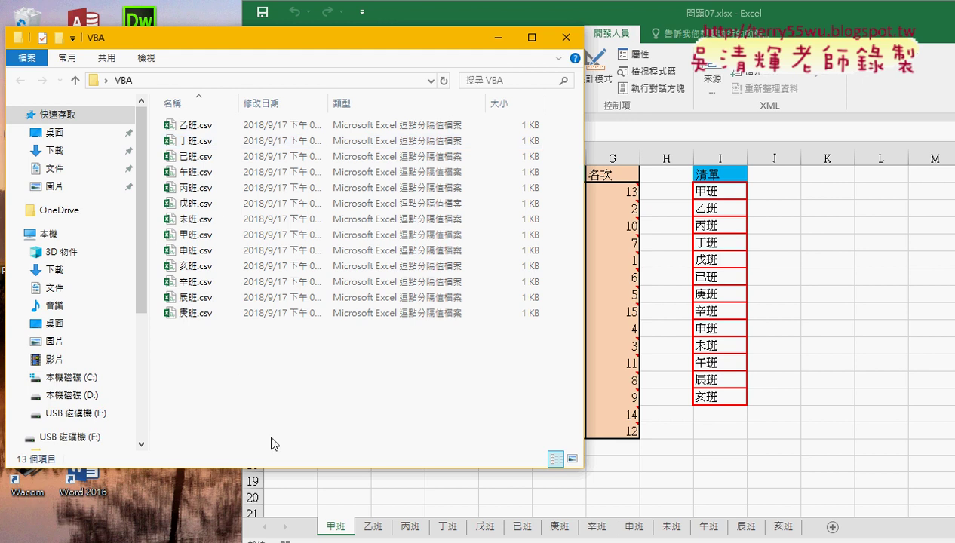
left_click(349, 535)
Replace the hard-coded folder path in the SaveAs line with sPath &
left_click(317, 494)
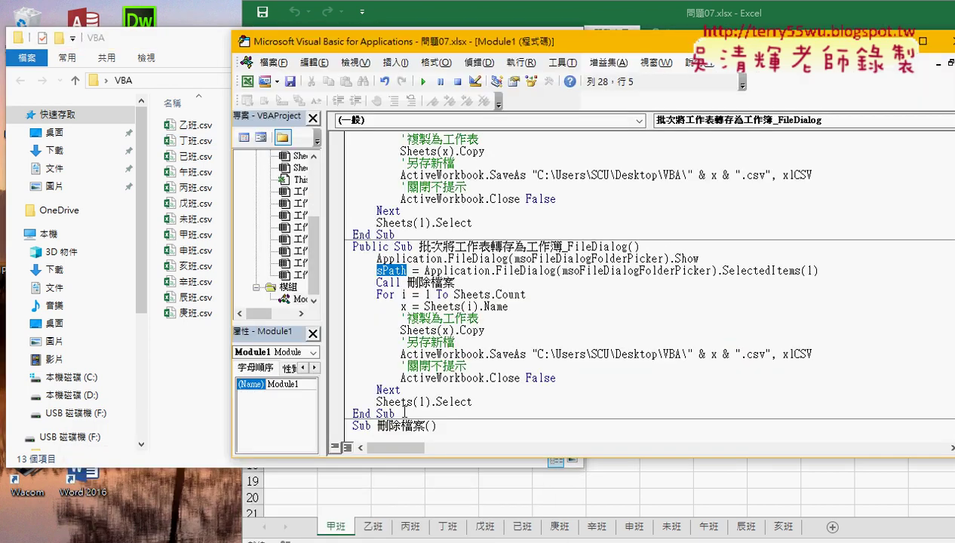
left_click(395, 271)
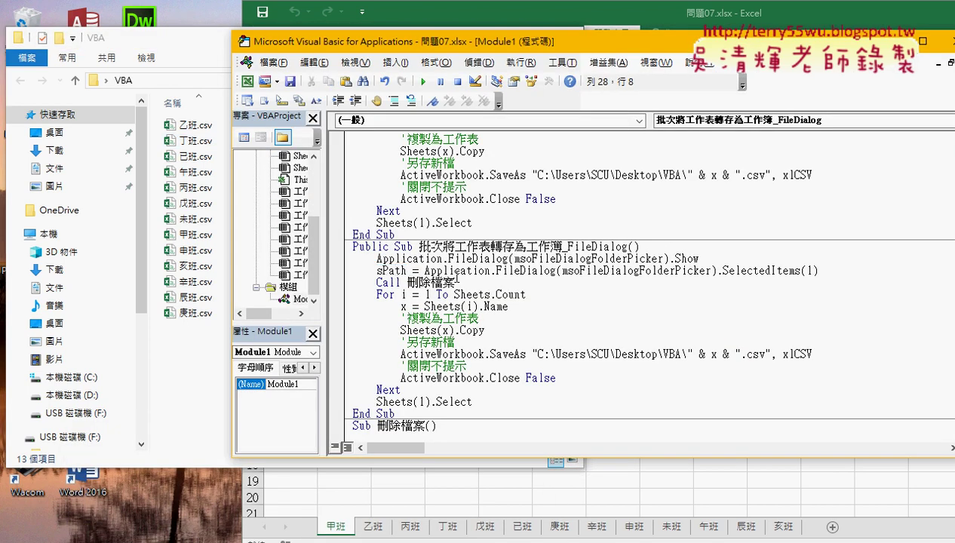
left_click_drag(531, 353, 681, 354)
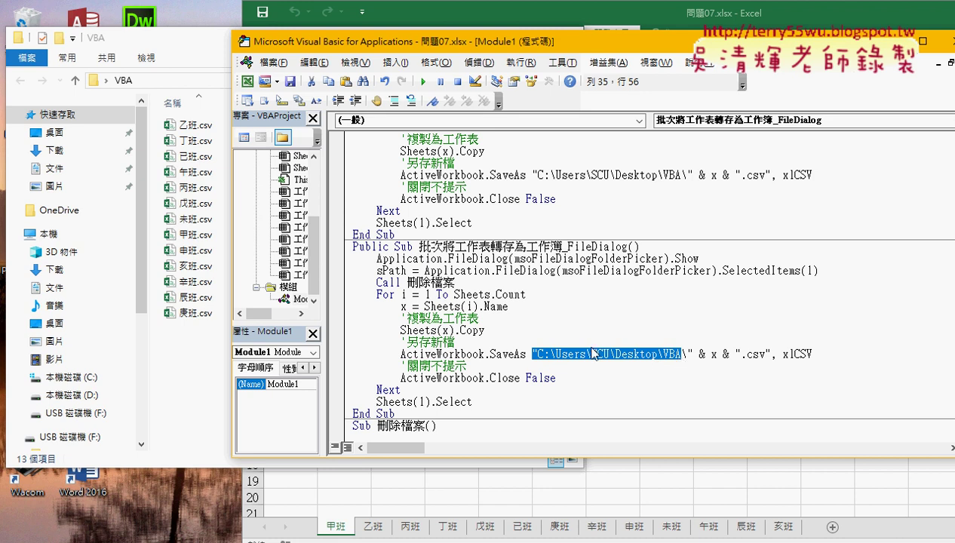
left_click(532, 355)
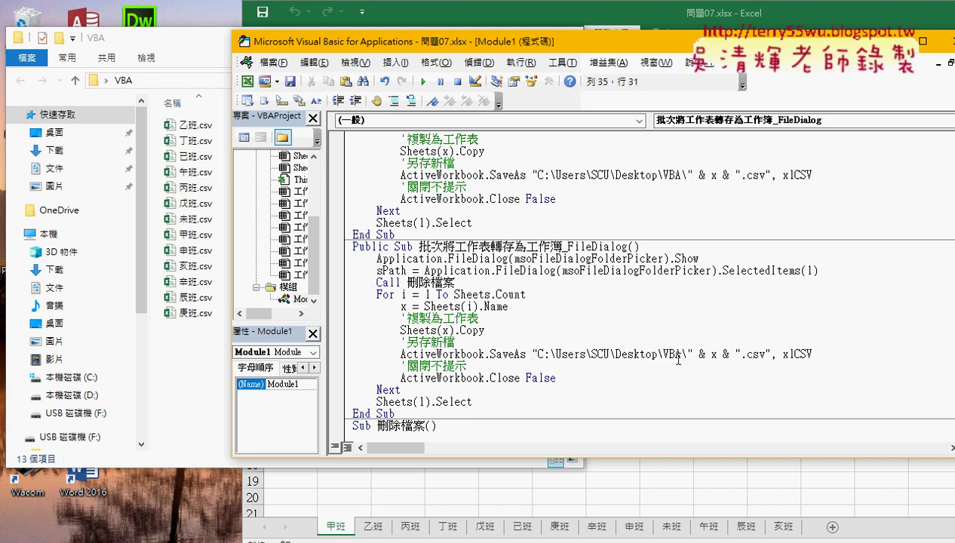
left_click_drag(683, 355, 538, 355)
key("Delete")
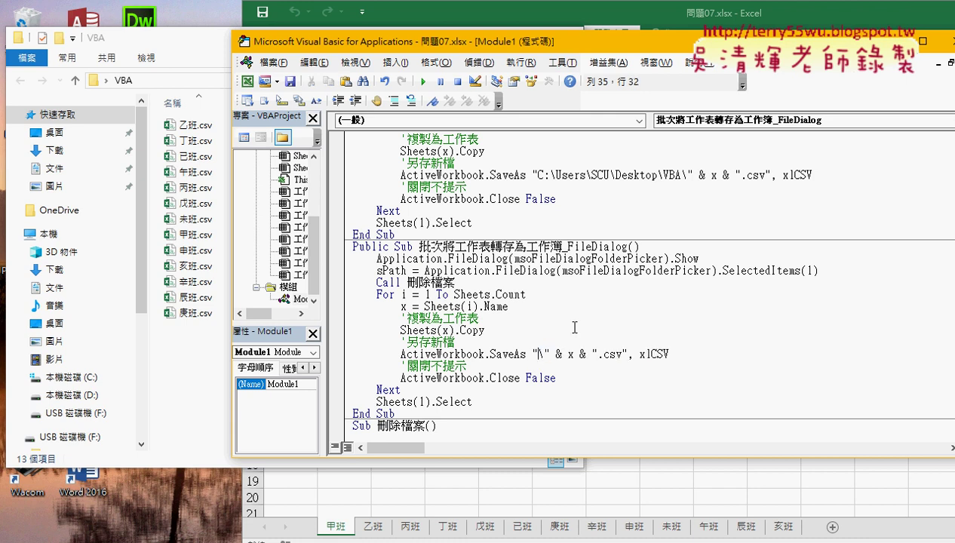
key("Left")
type("s")
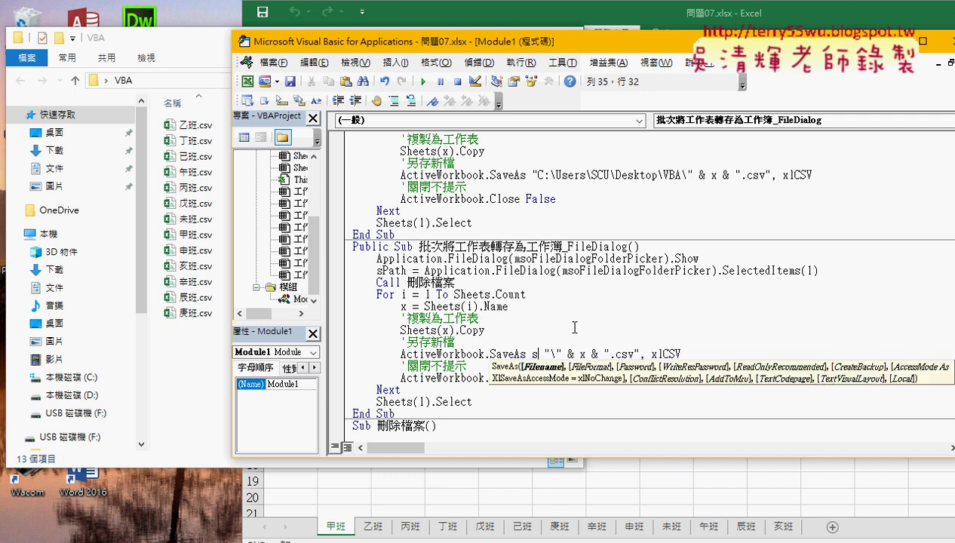
type("Path")
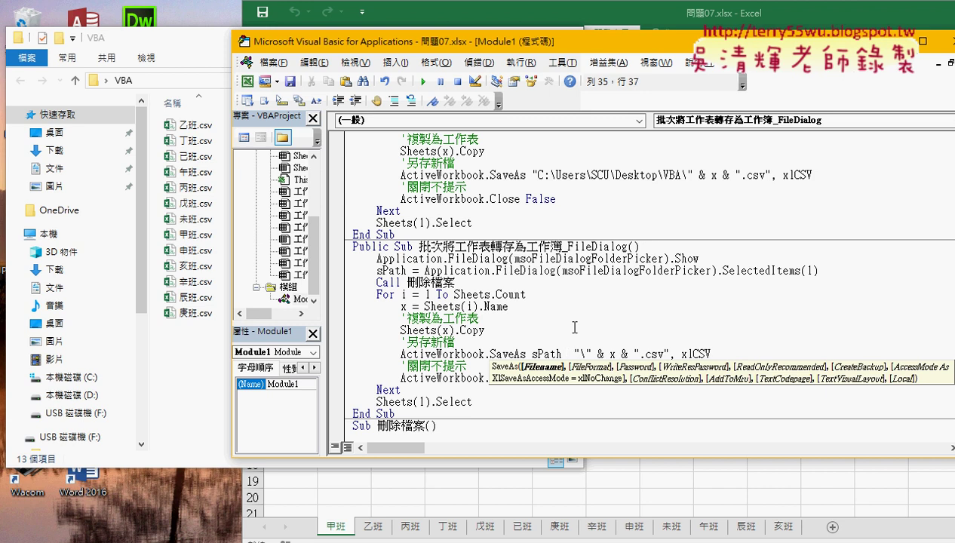
type(" &")
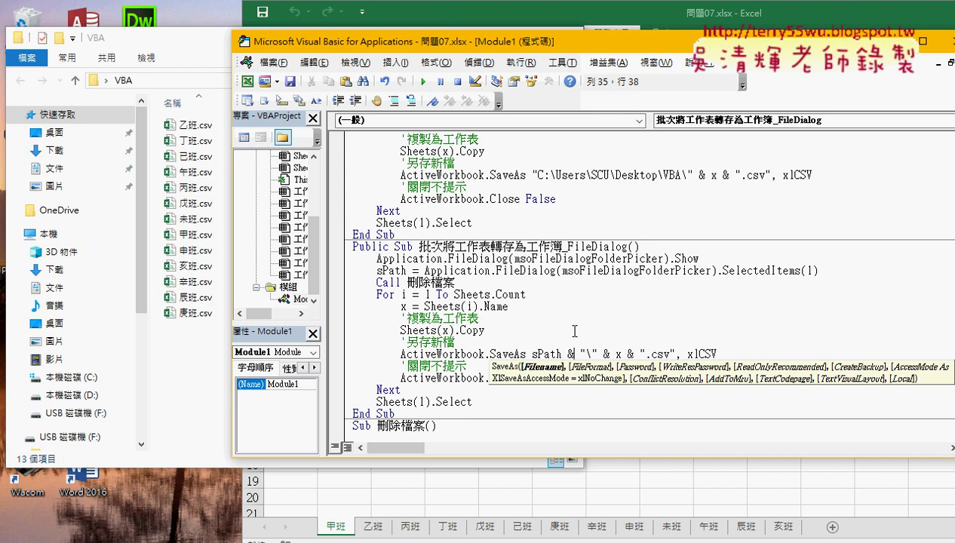
Delete the "\" literal so SaveAs reads sPath & x & ".csv", xlCSV
left_click(580, 354)
left_click_drag(581, 354, 597, 354)
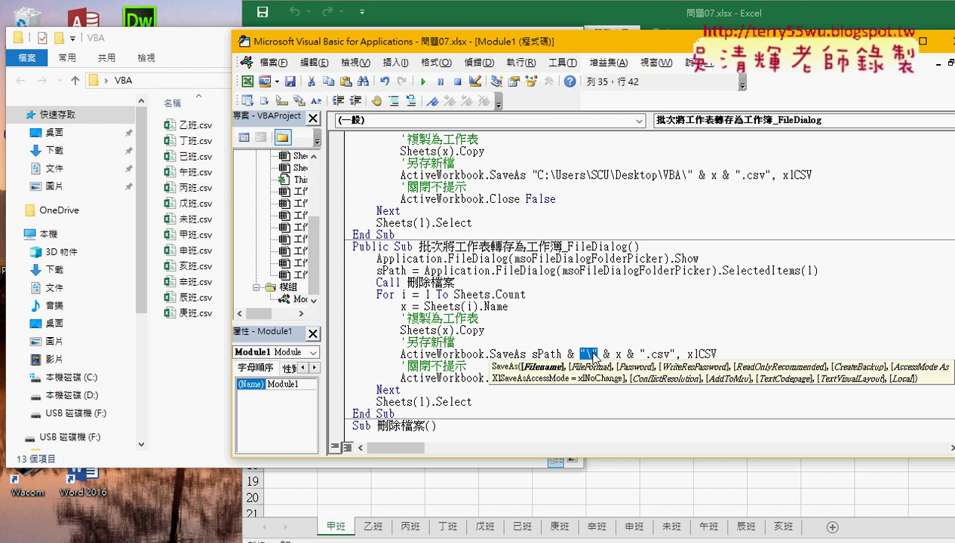
key("Delete")
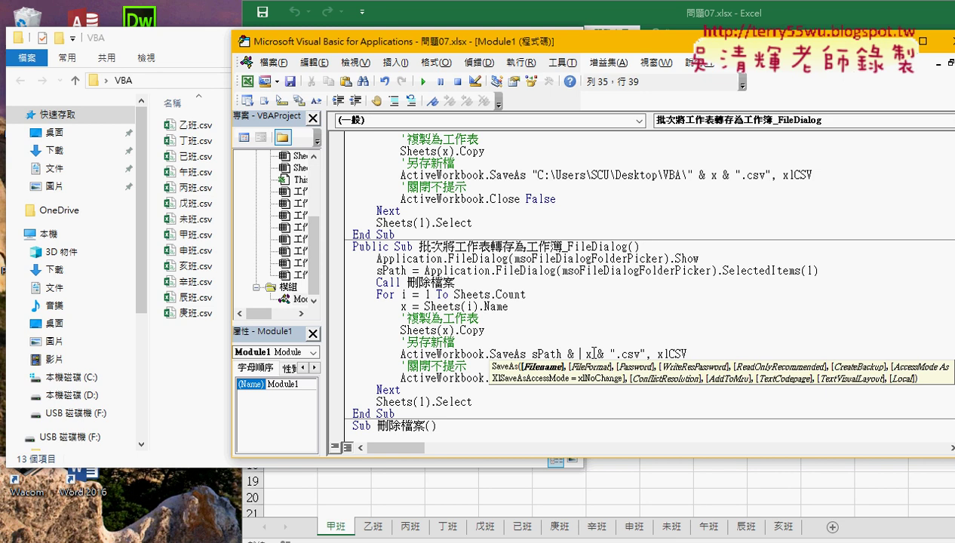
key("Up")
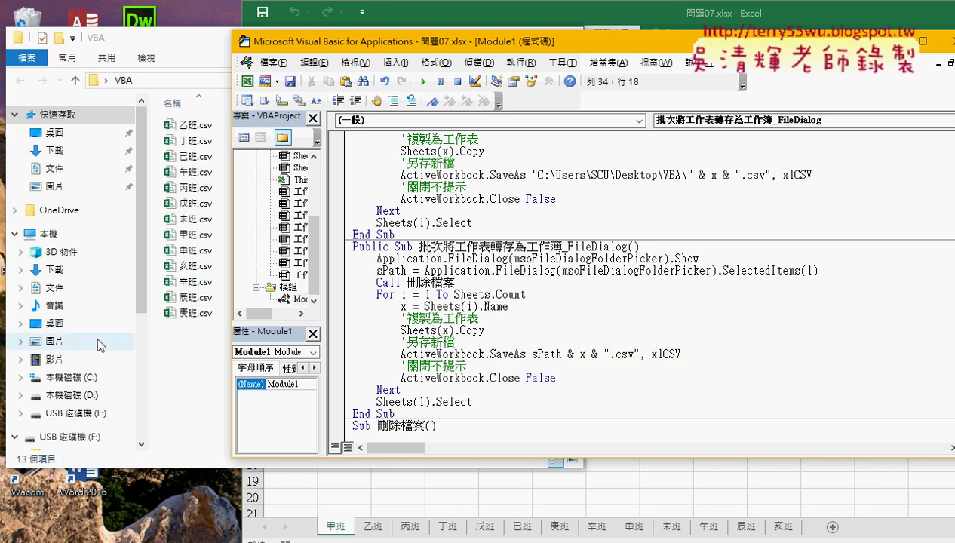
Delete all 13 csv files from the VBA folder and place Explorer beside the code editor
left_click_drag(183, 351, 188, 89)
key("Delete")
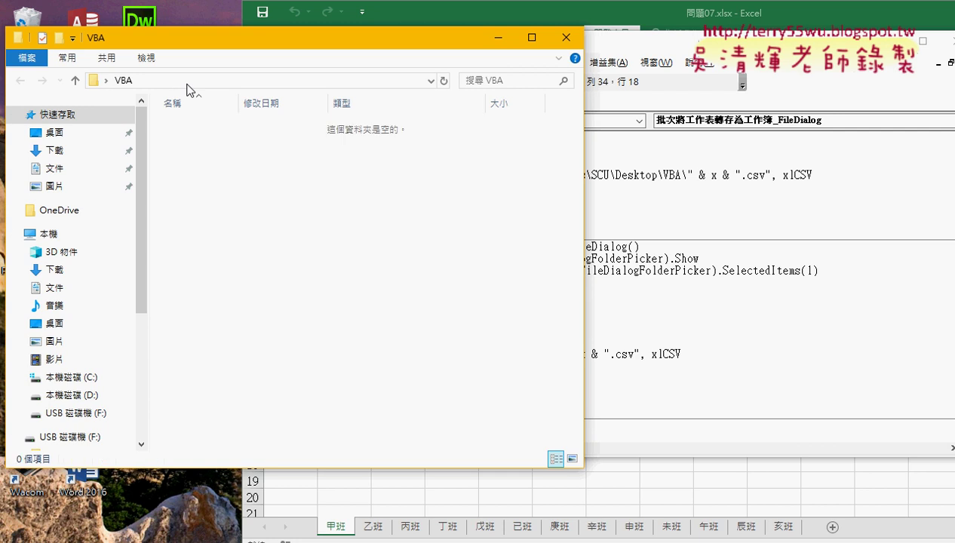
left_click_drag(583, 184, 371, 181)
left_click(485, 250)
left_click_drag(492, 45, 562, 43)
left_click_drag(898, 259, 420, 254)
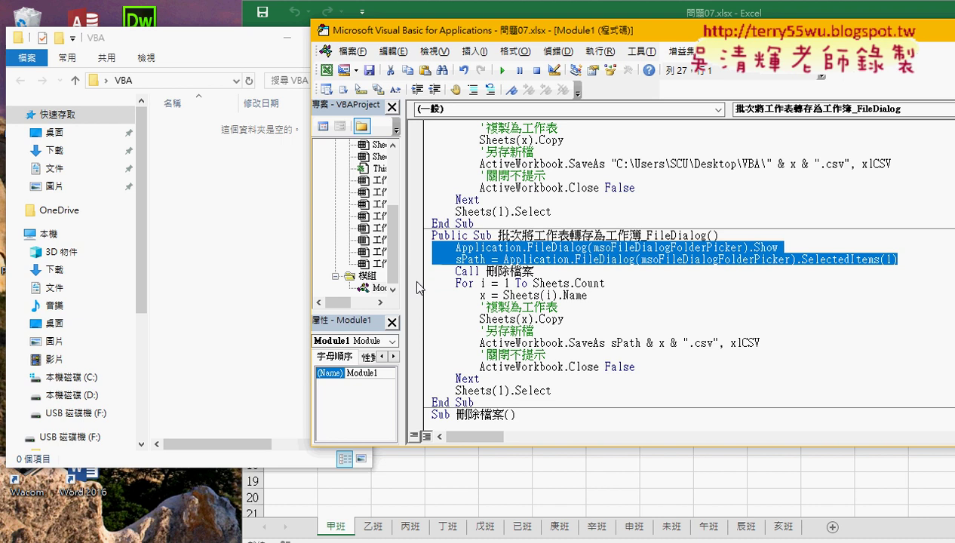
Break on the For line, run the macro, and choose Desktop > VBA as the folder
left_click(415, 283)
left_click(502, 71)
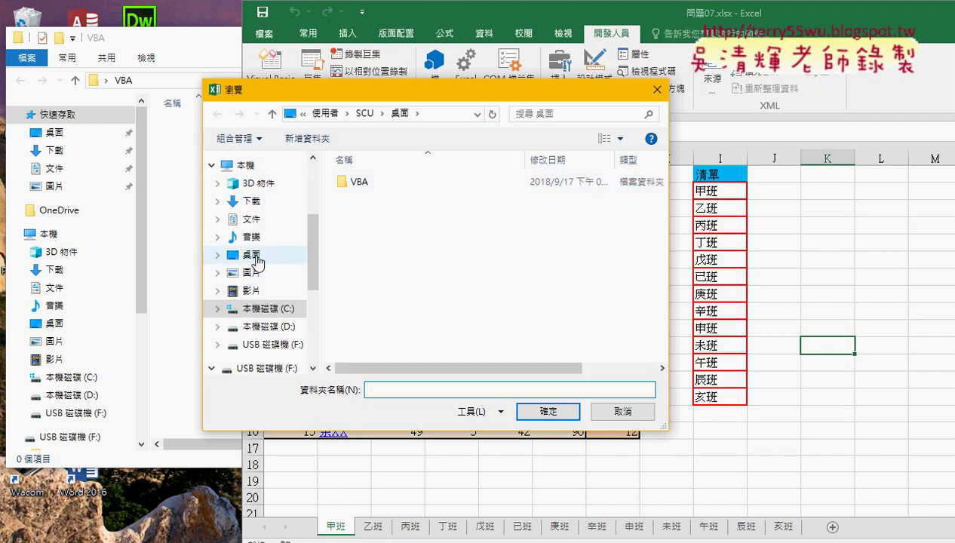
left_click(253, 256)
double_click(359, 183)
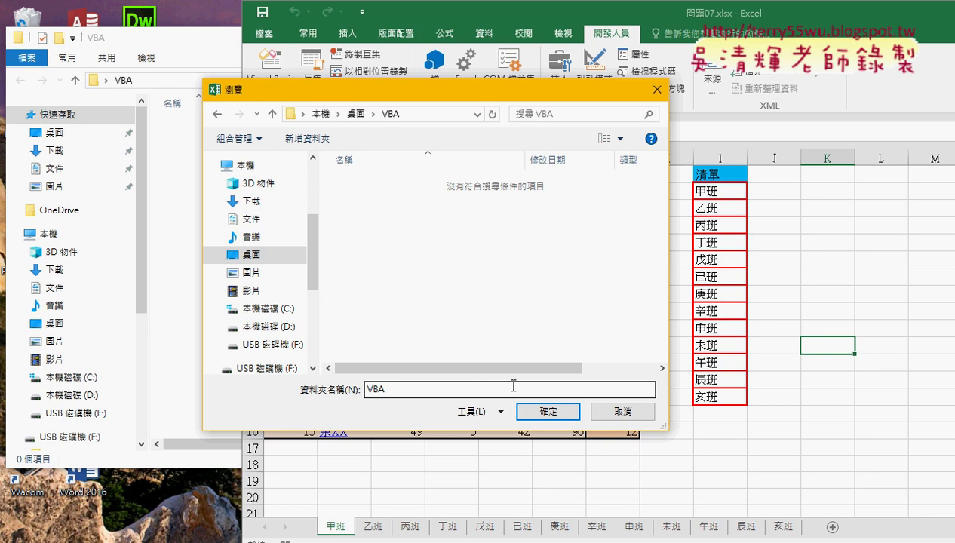
left_click(545, 411)
mouse_move(470, 259)
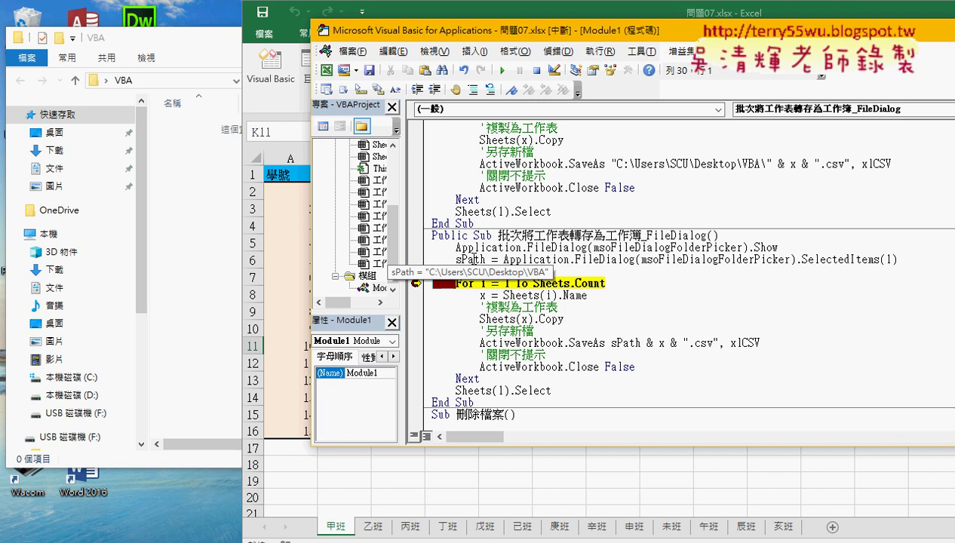
Break on the SaveAs line, continue, then step through SaveAs and Close to reveal VBA甲班.csv
key("ctrl+v")
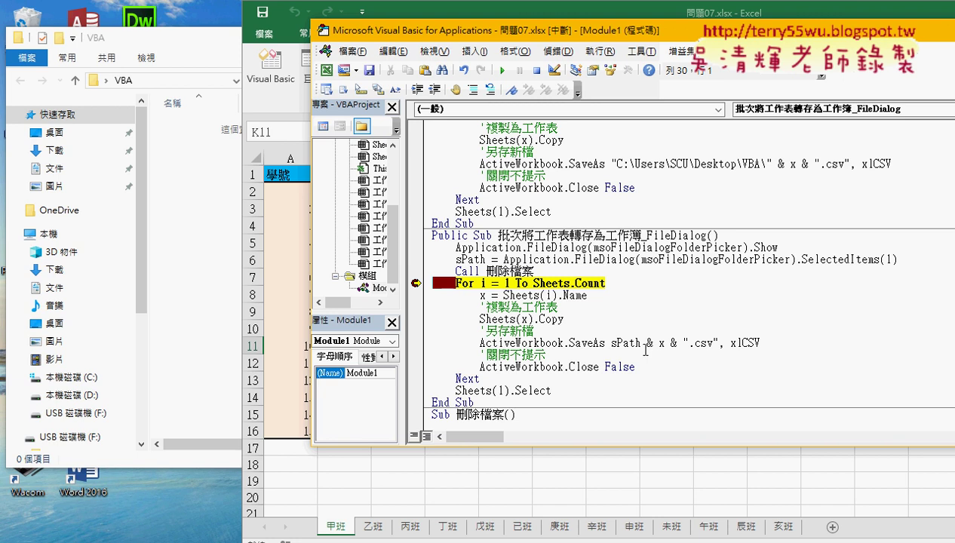
left_click(413, 341)
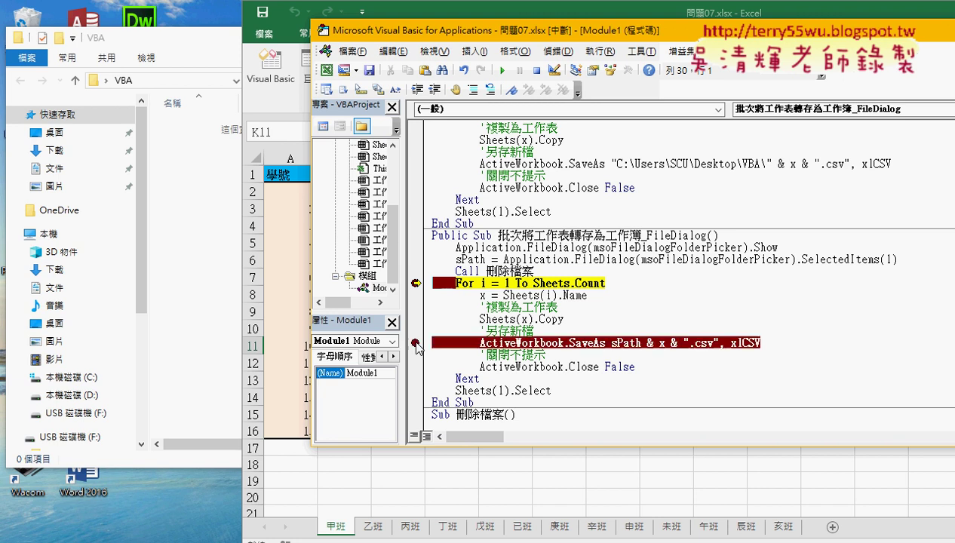
left_click(502, 71)
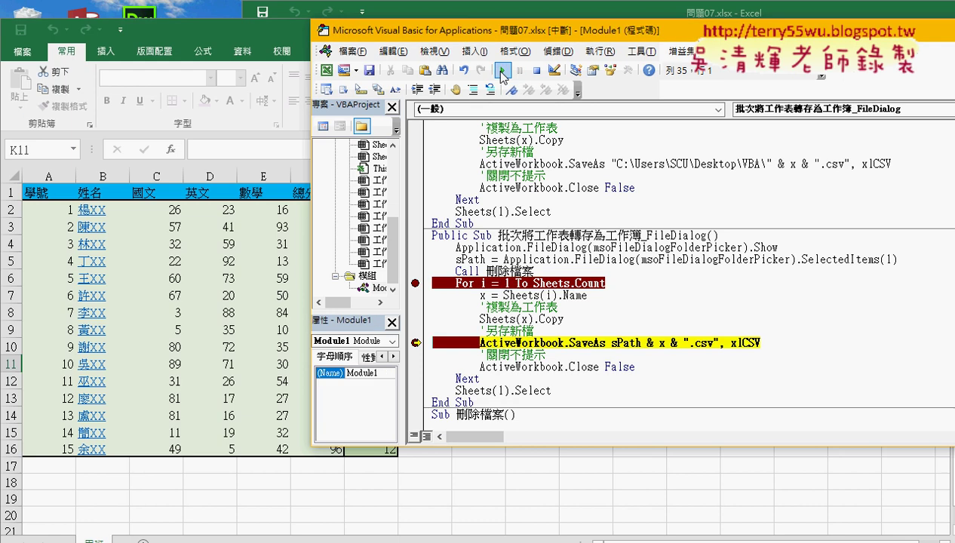
left_click(267, 34)
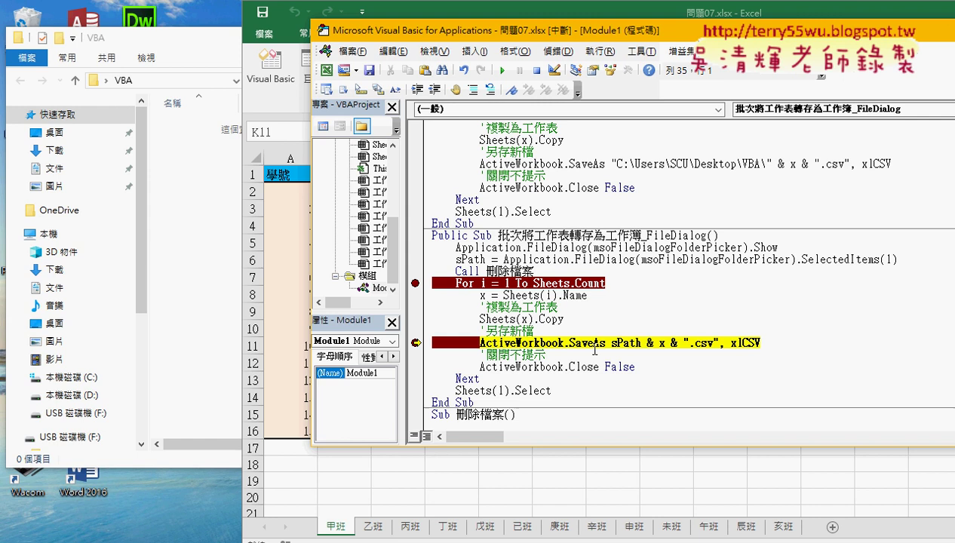
mouse_move(630, 346)
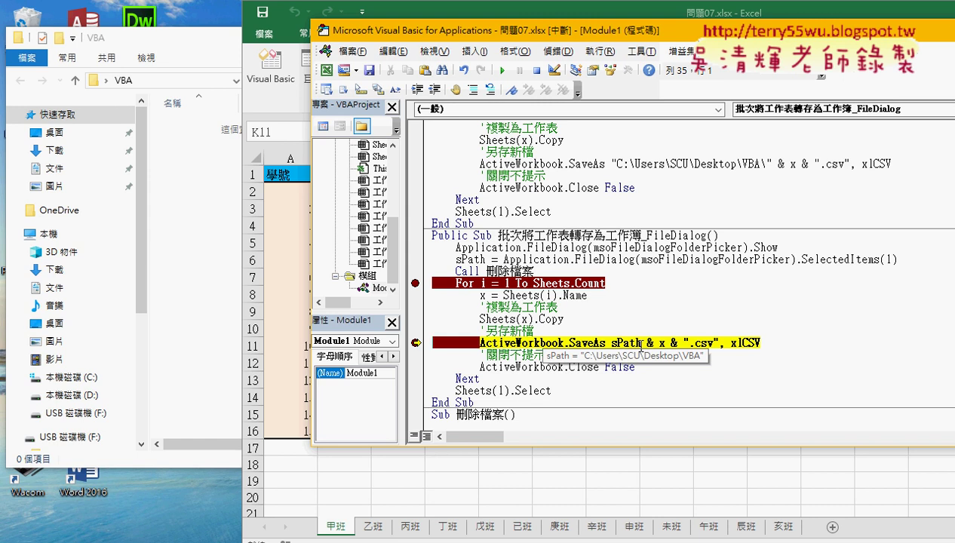
key("F8")
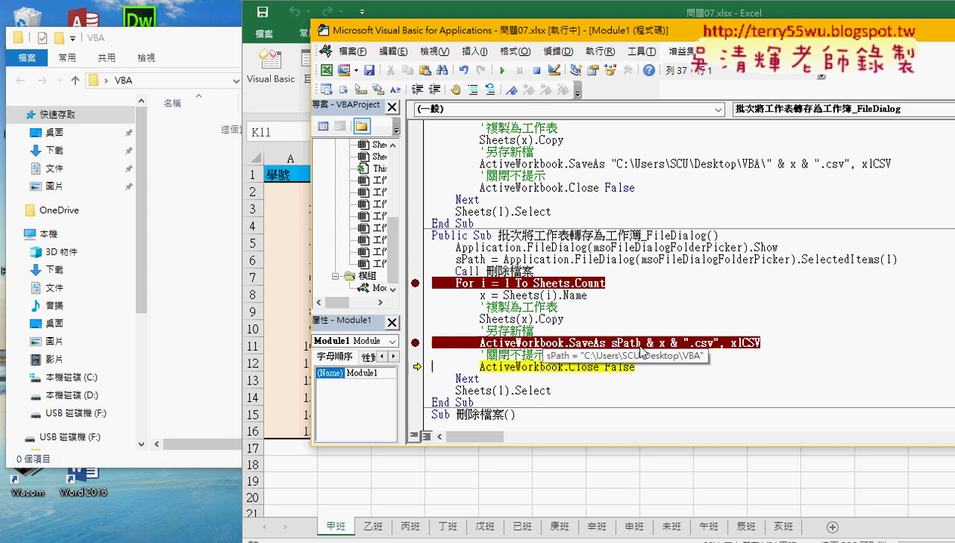
key("F8")
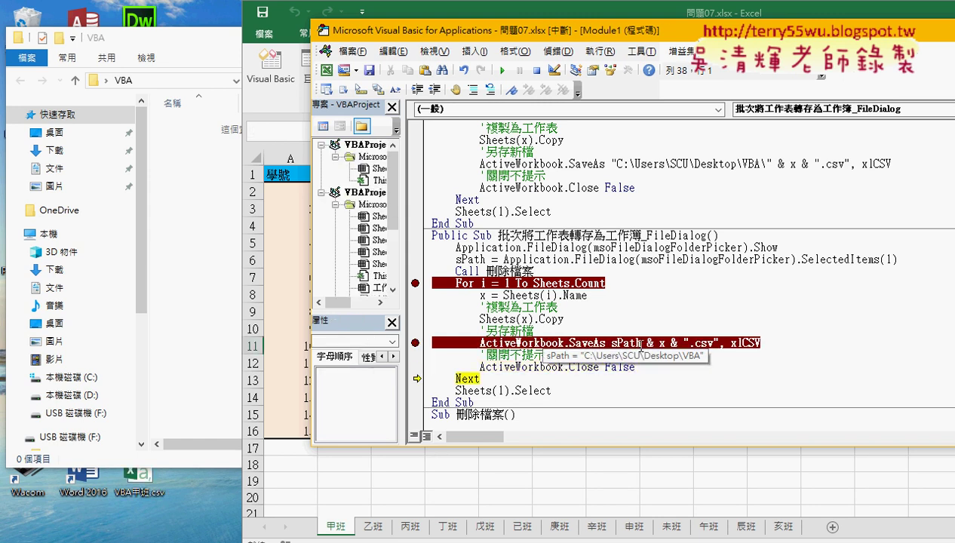
left_click_drag(185, 36, 368, 35)
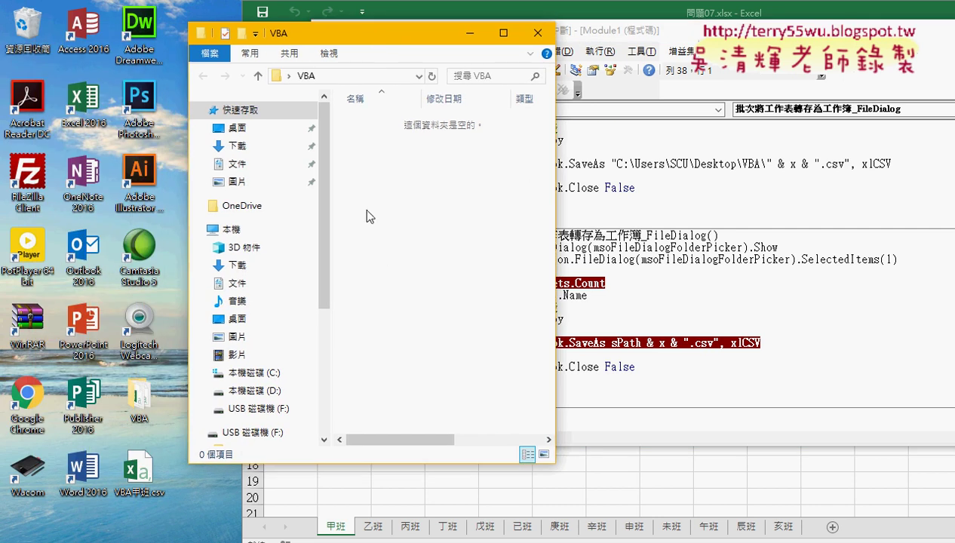
left_click_drag(408, 296, 364, 285)
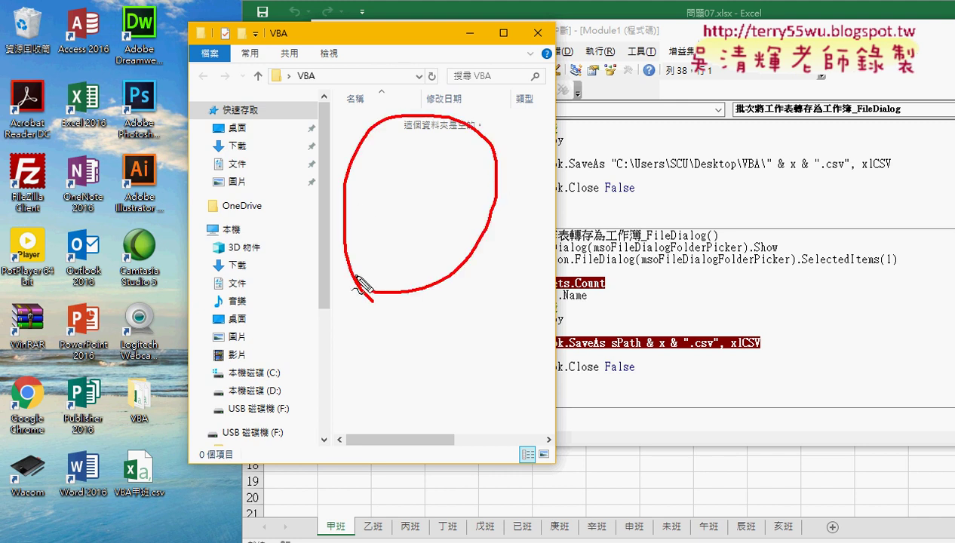
mouse_move(124, 515)
left_mouse_down()
mouse_move(136, 520)
mouse_move(162, 507)
mouse_move(155, 504)
left_mouse_up()
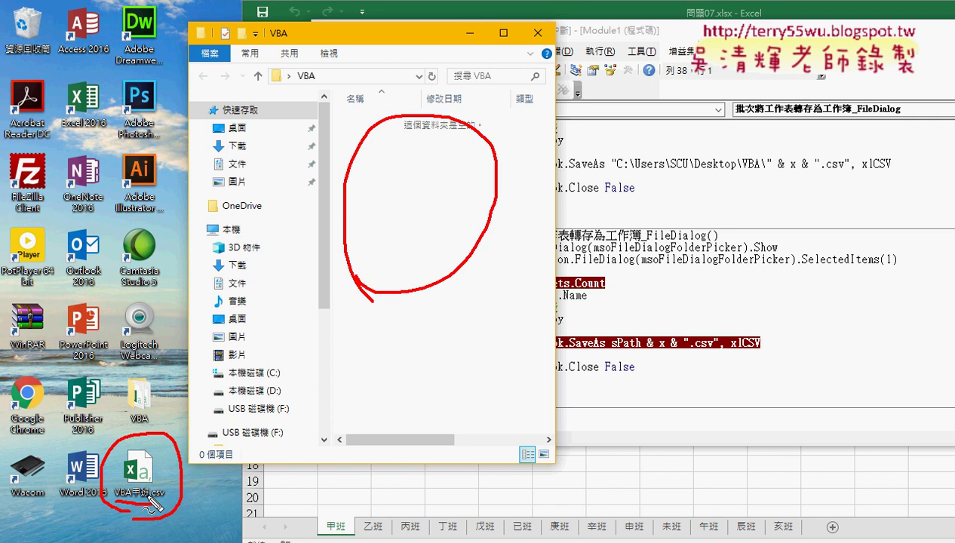
key("Escape")
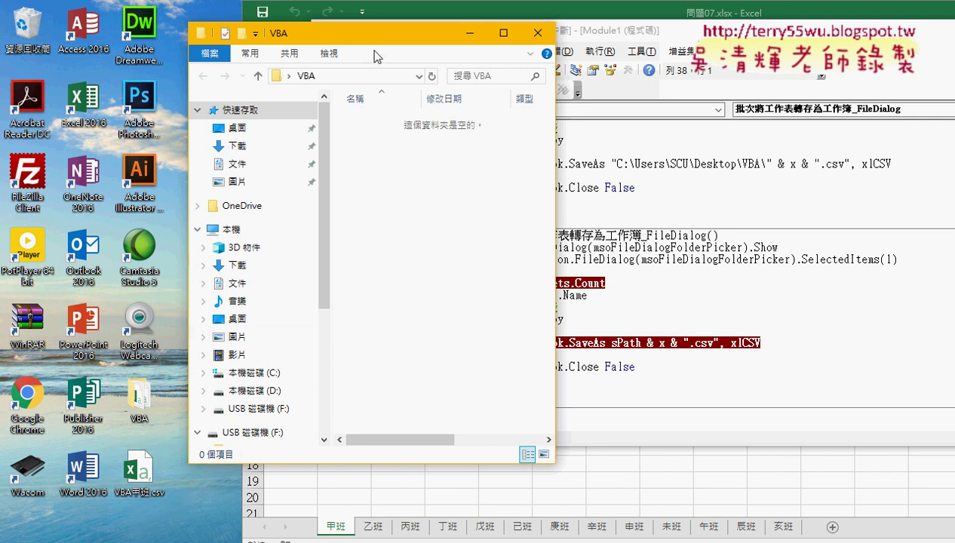
mouse_move(373, 44)
left_mouse_down()
mouse_move(293, 31)
mouse_move(157, 34)
left_mouse_up()
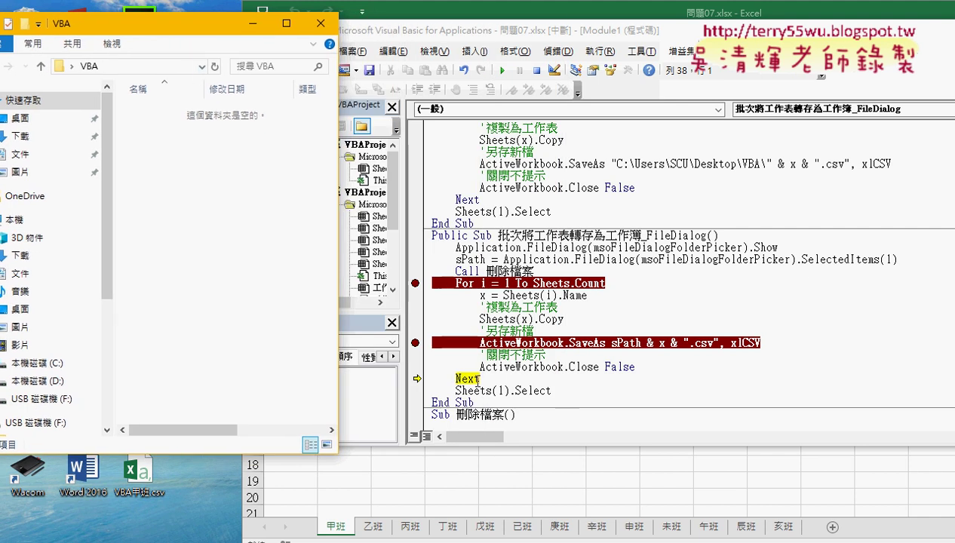
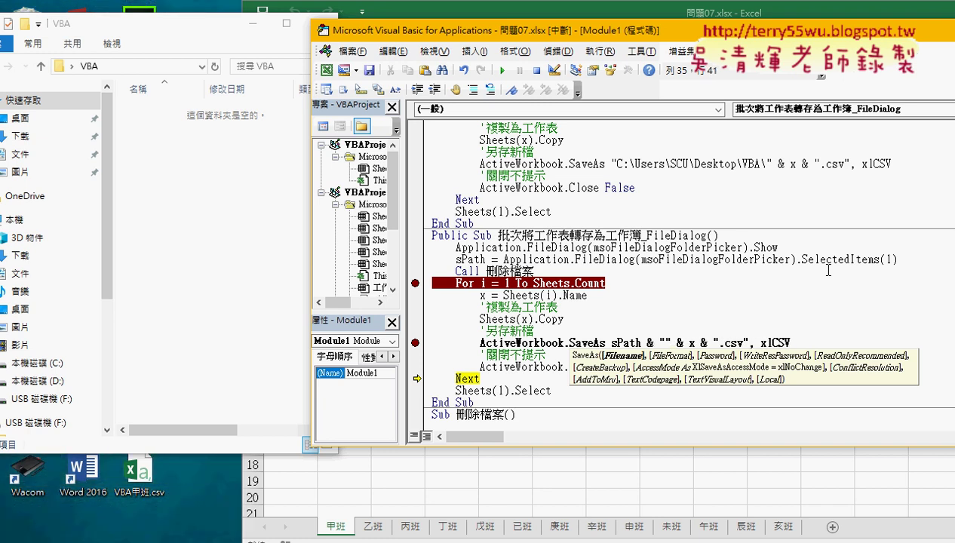
Insert a backslash between the empty quotes so SaveAs uses sPath & "\" & x & ".csv"
key("Left")
type("\\")
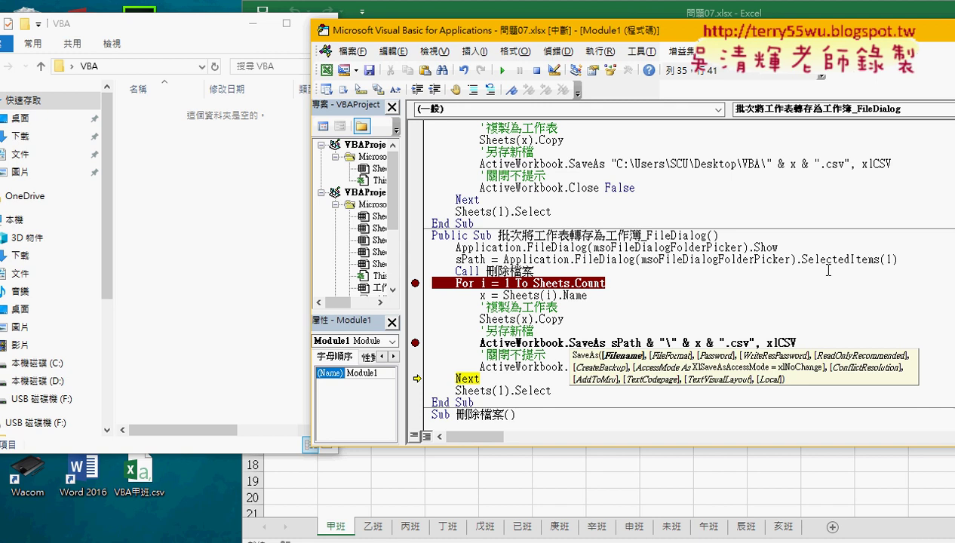
key("BackSpace")
type("/")
key("BackSpace")
type("\\")
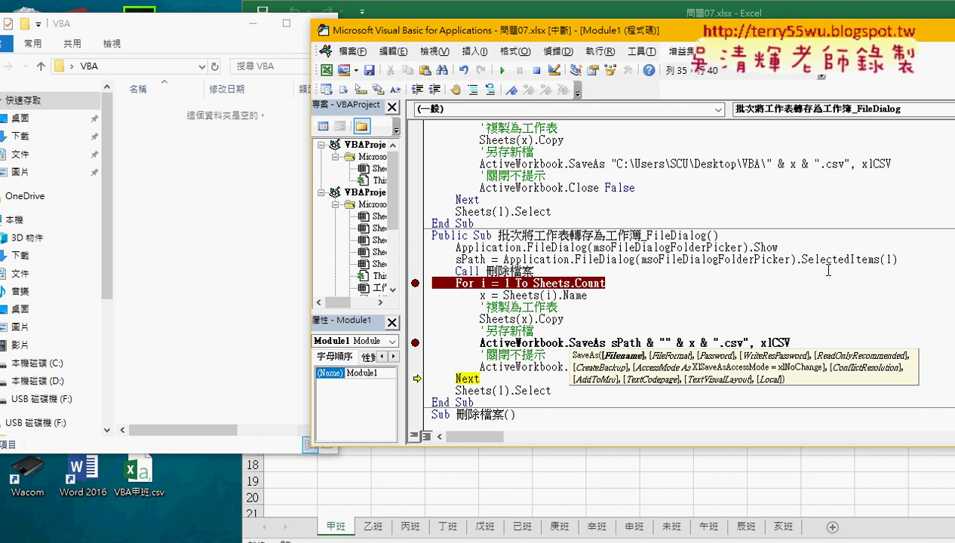
key("Right")
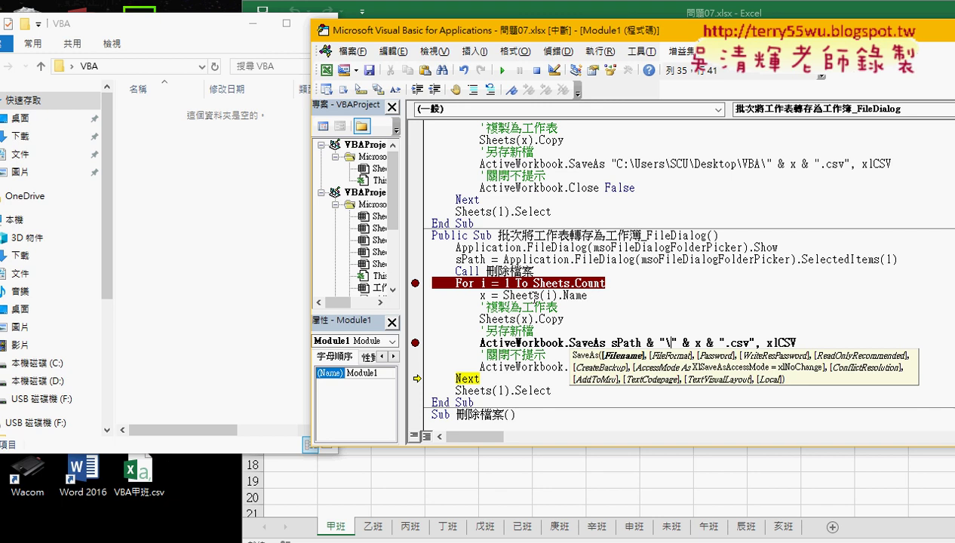
Remove the SaveAs and For-loop breakpoints, step once, then let the macro run to completion
left_click(420, 345)
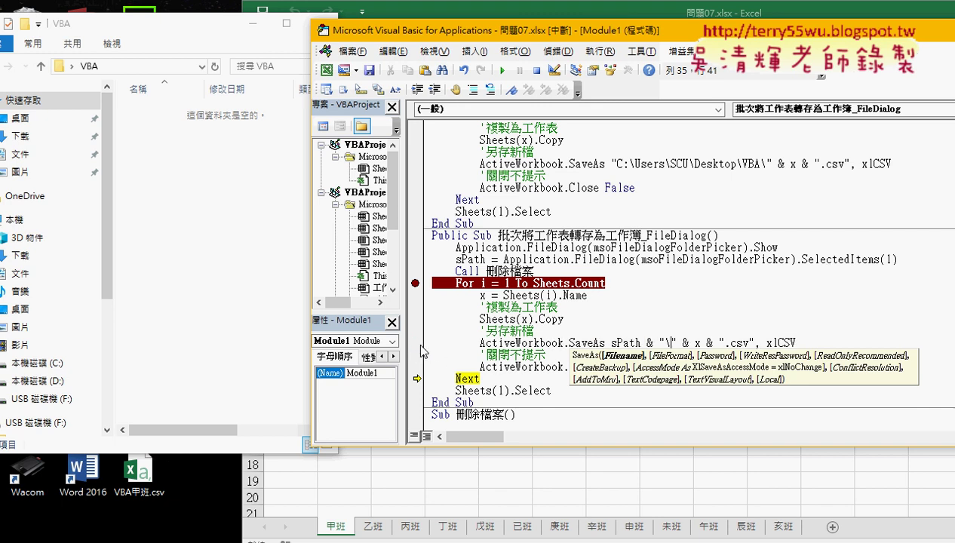
left_click(418, 285)
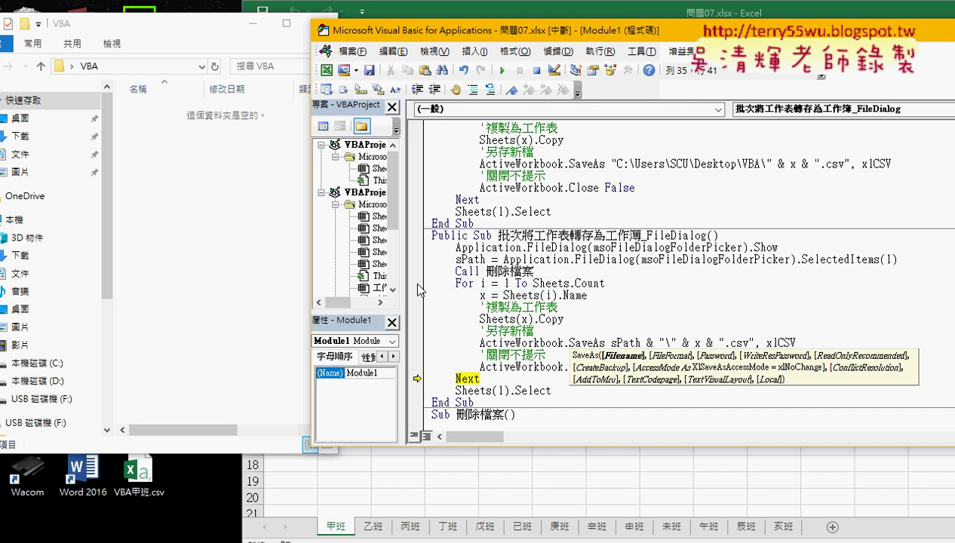
left_click(604, 344)
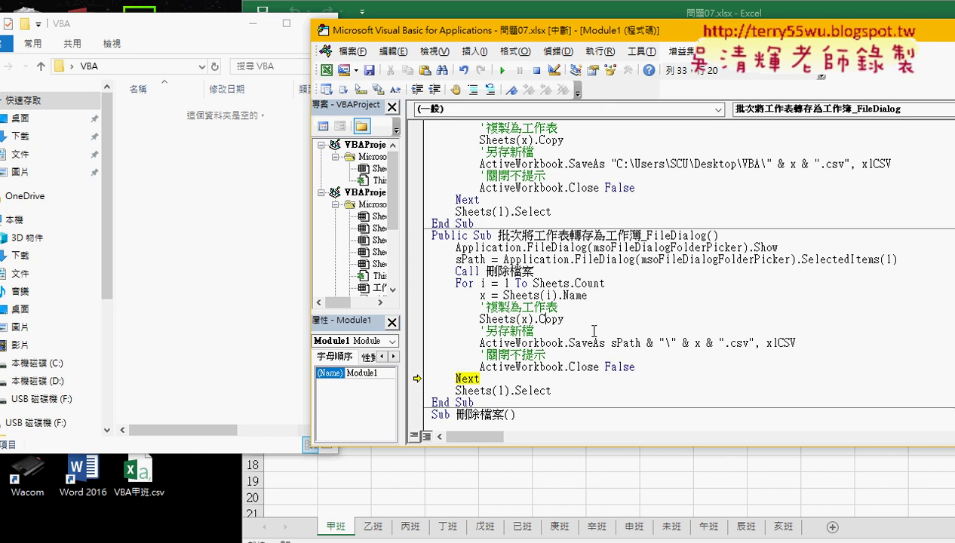
key("F8")
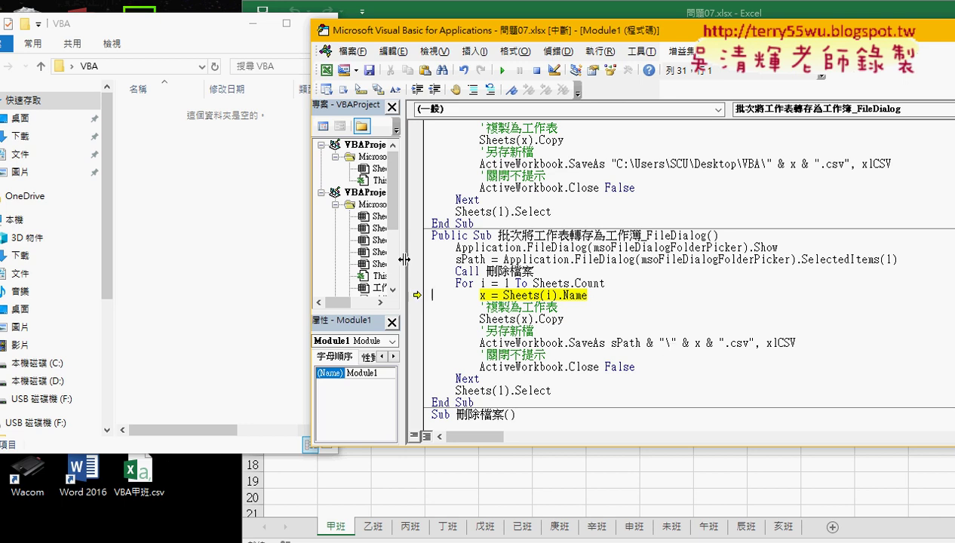
left_click(501, 72)
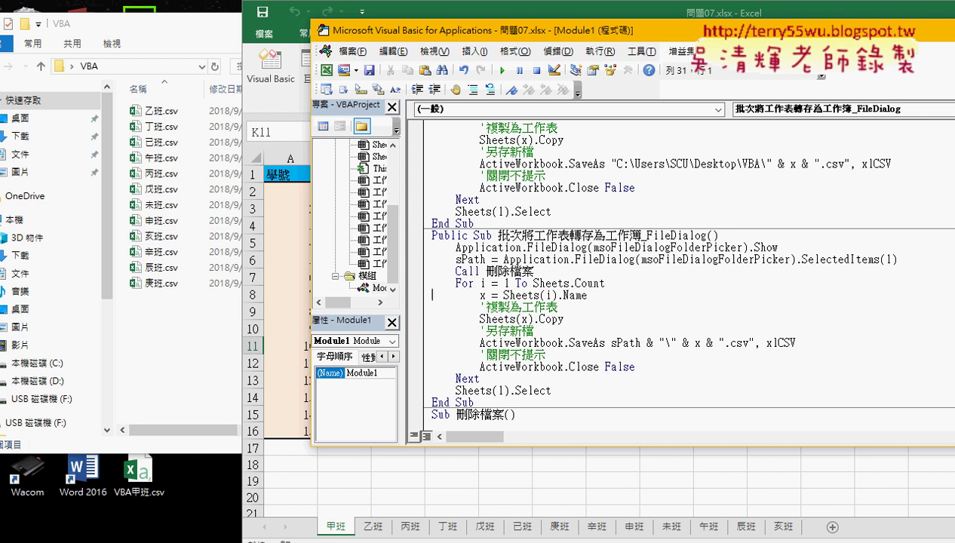
Check the VBA folder's twelve exported class CSVs, from 乙班.csv to 庚班.csv, then return to the code
left_click(351, 511)
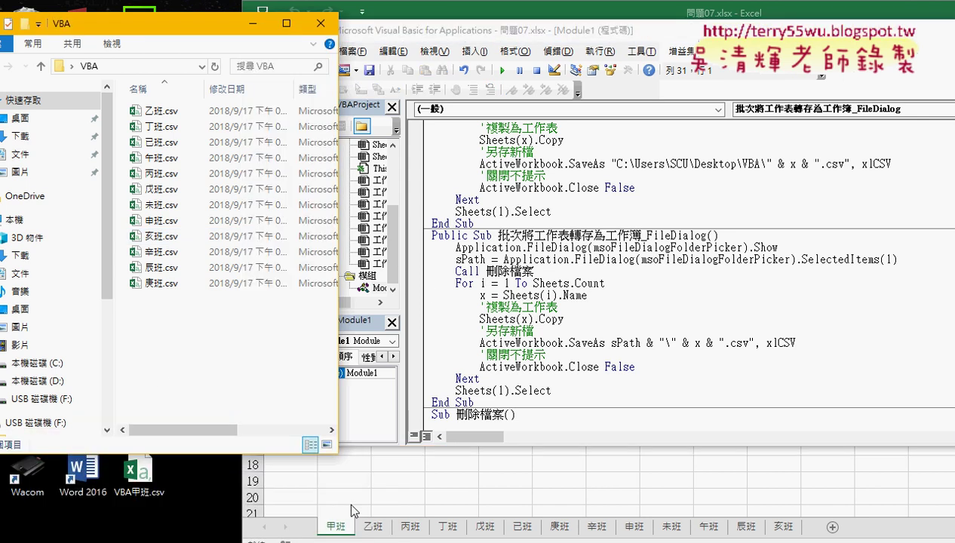
left_click(594, 339)
scroll(596, 280, "up", 2)
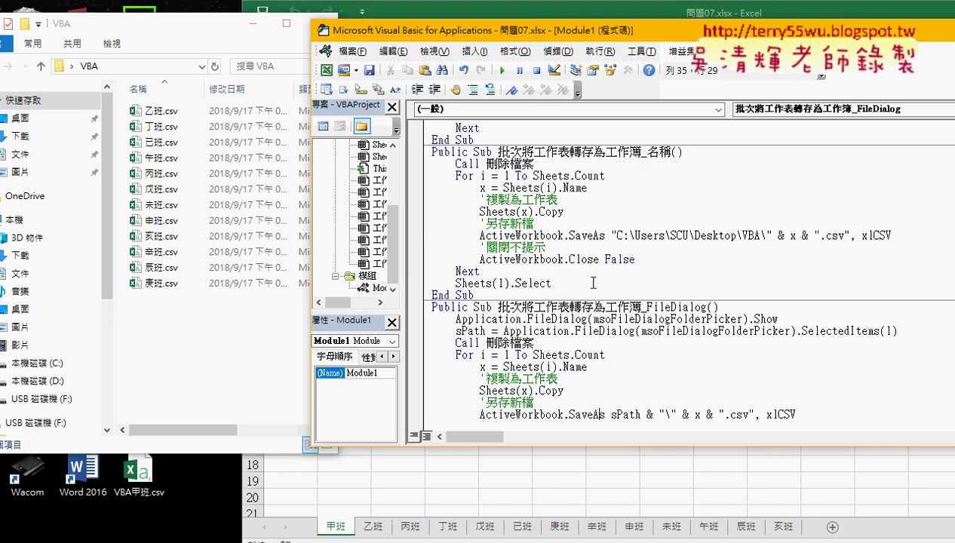
left_click_drag(474, 295, 430, 151)
scroll(499, 393, "down", 2)
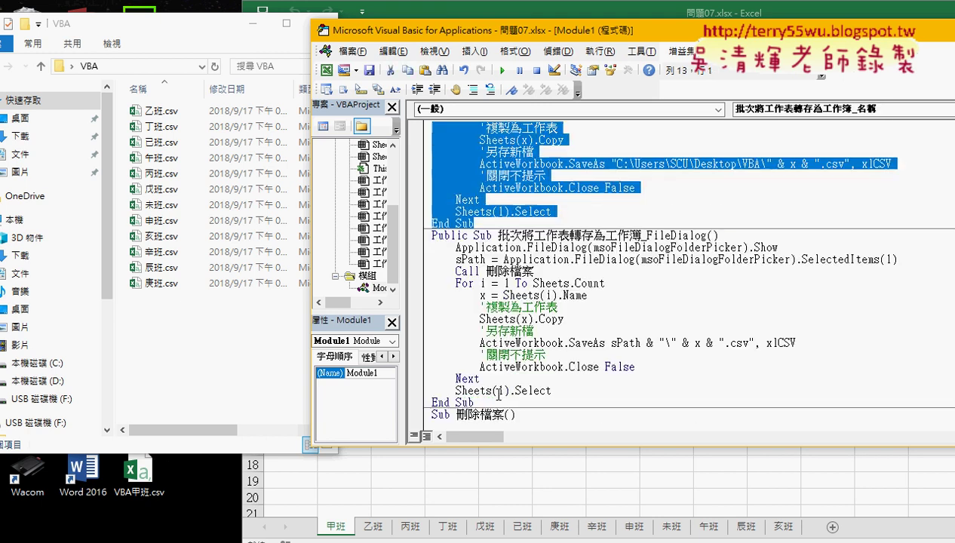
scroll(499, 393, "down", 1)
mouse_move(898, 224)
left_mouse_down()
mouse_move(418, 220)
mouse_move(425, 217)
left_mouse_up()
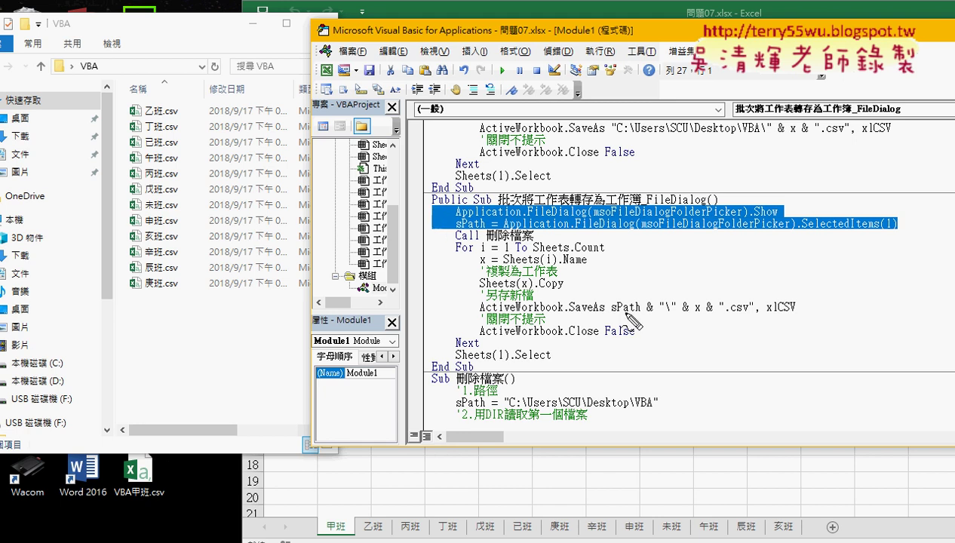
left_click_drag(612, 312, 642, 310)
mouse_move(495, 214)
left_mouse_down()
mouse_move(489, 227)
mouse_move(628, 300)
left_mouse_up()
left_click_drag(614, 288, 641, 283)
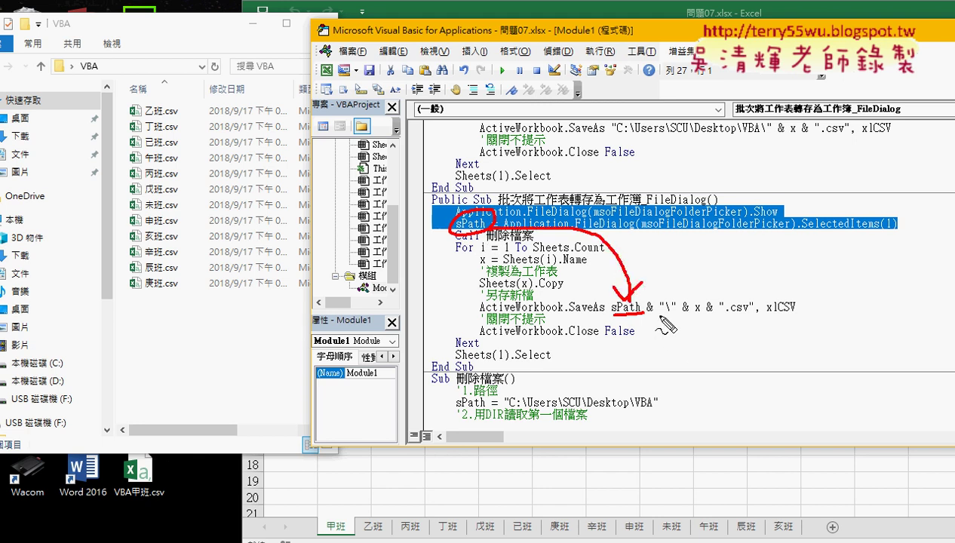
left_click_drag(661, 318, 674, 316)
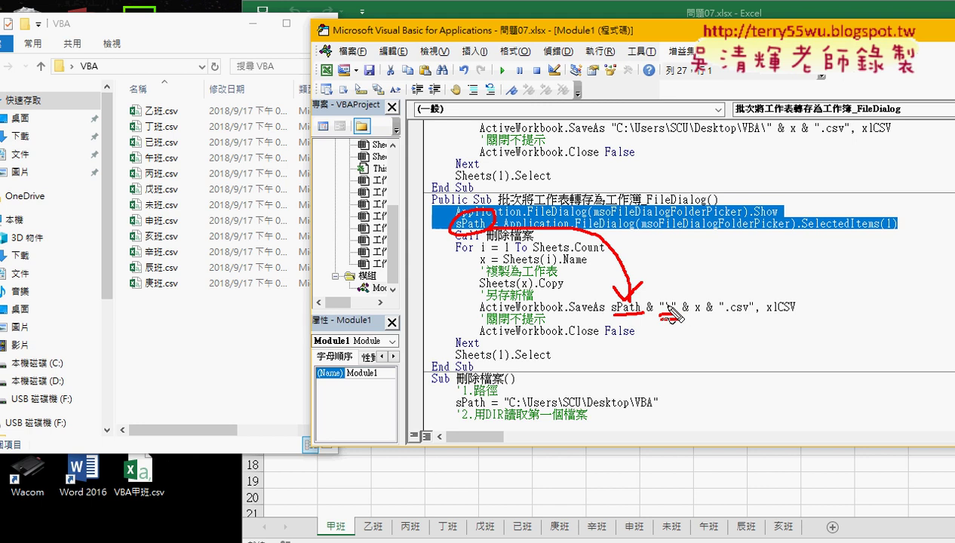